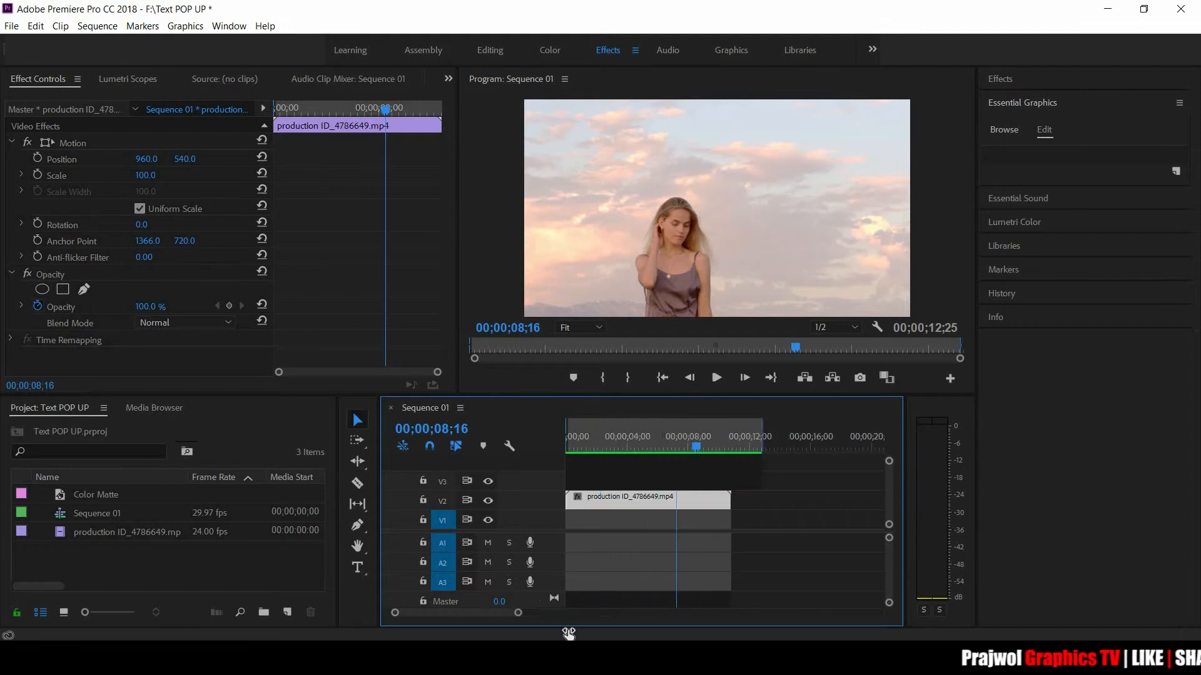
Step: Add a text box reading "TEXT POP UP" over the video at 00;00;07;00
mouse_move(639, 453)
mouse_down()
mouse_move(575, 455)
mouse_move(625, 460)
mouse_up()
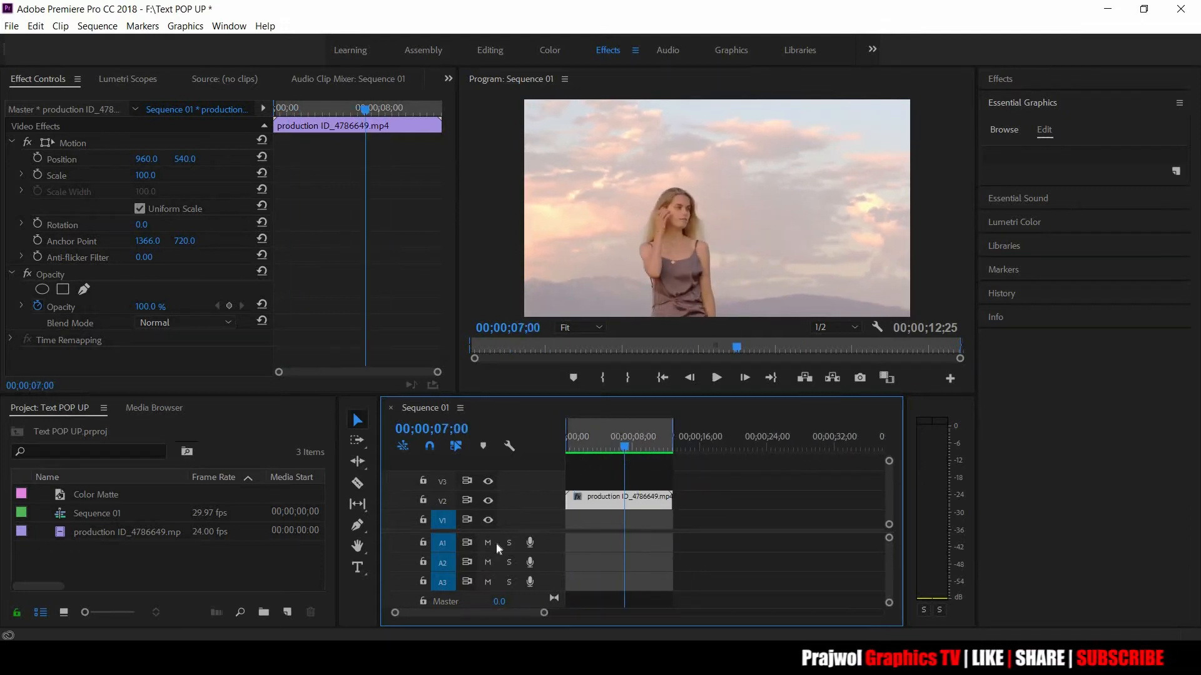
click(358, 567)
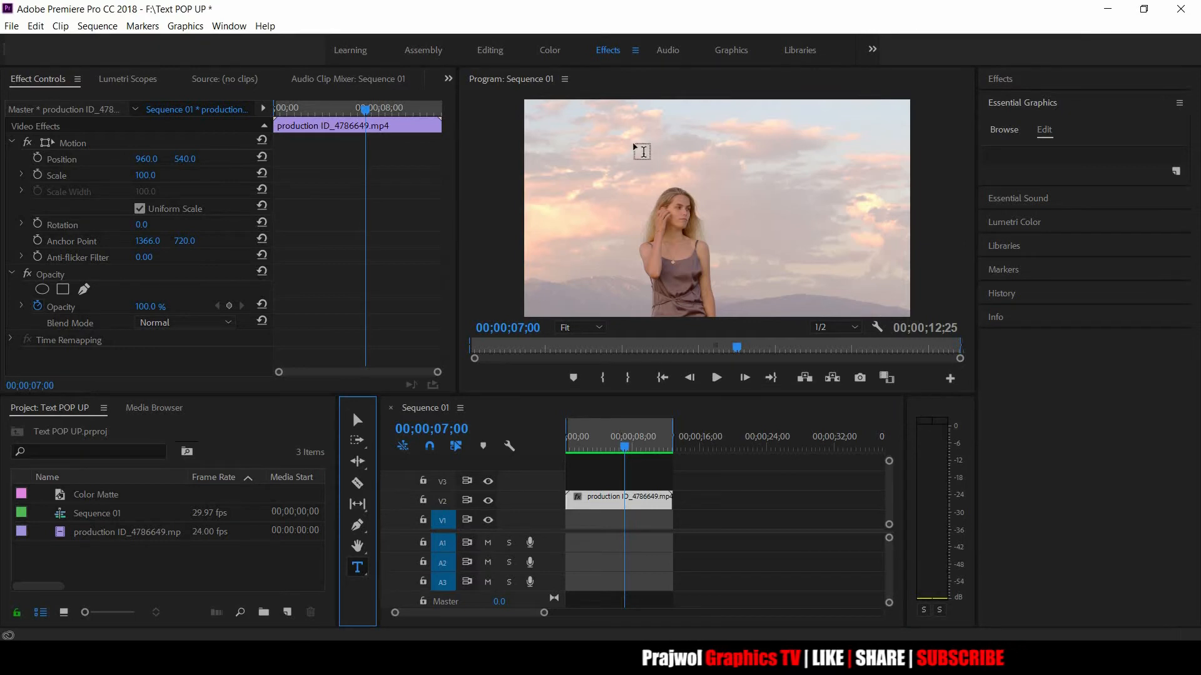
drag(570, 148, 897, 245)
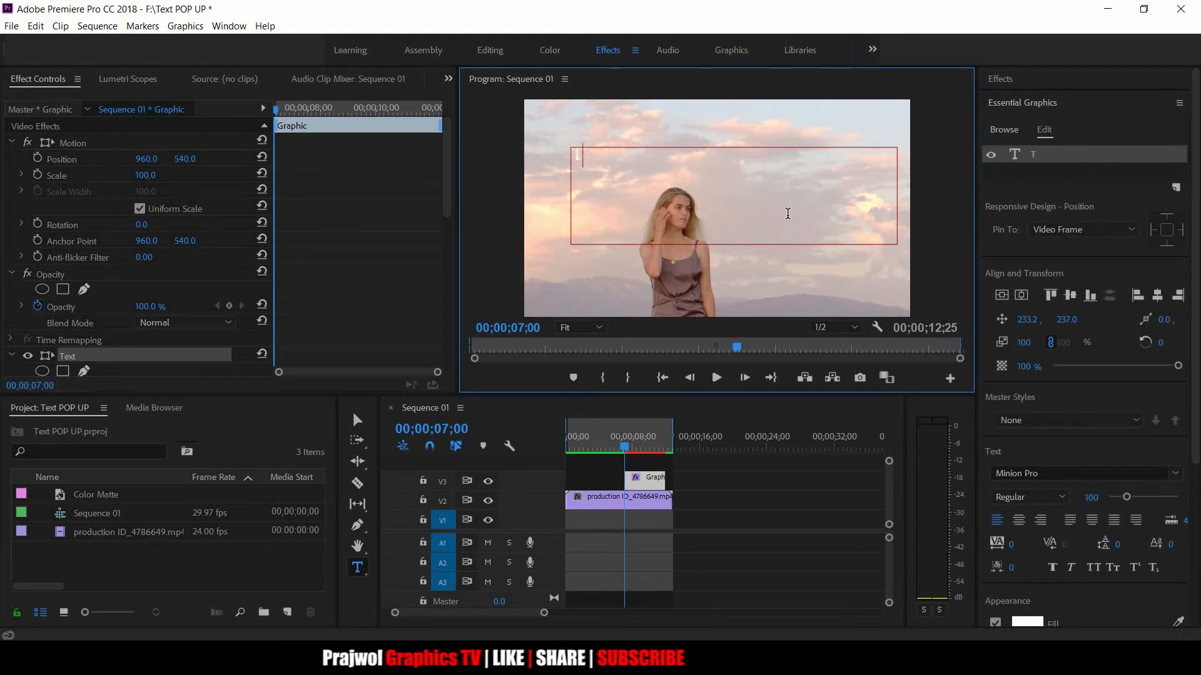
text(TEXT)
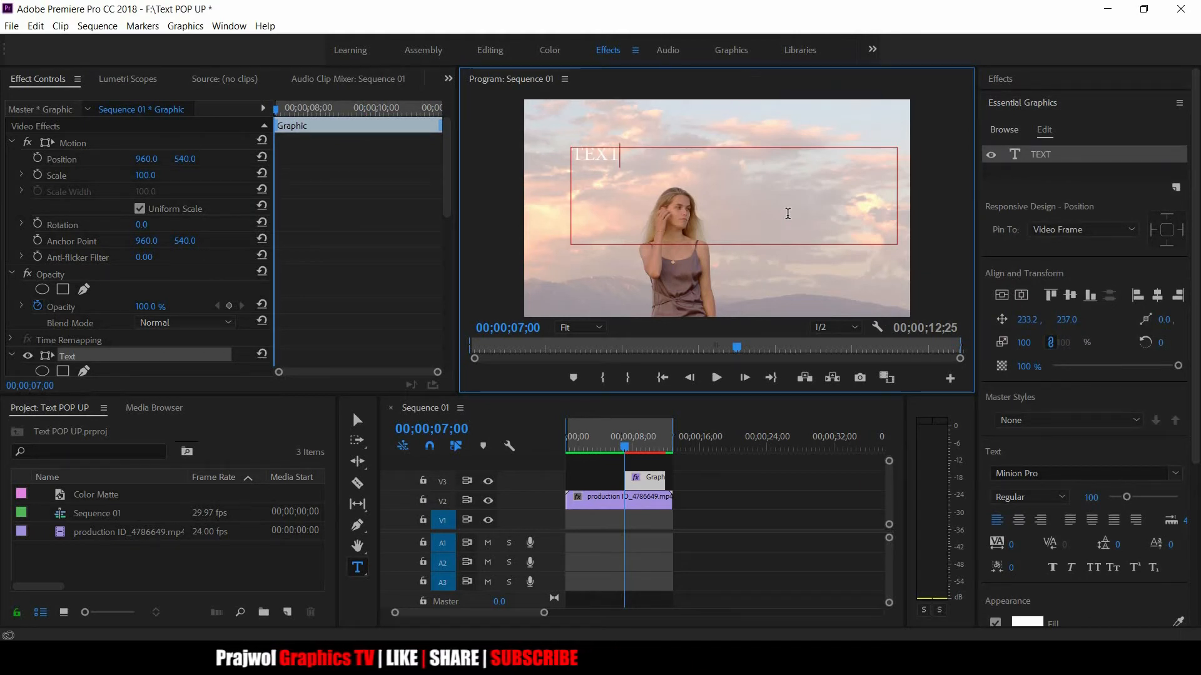
text( POP)
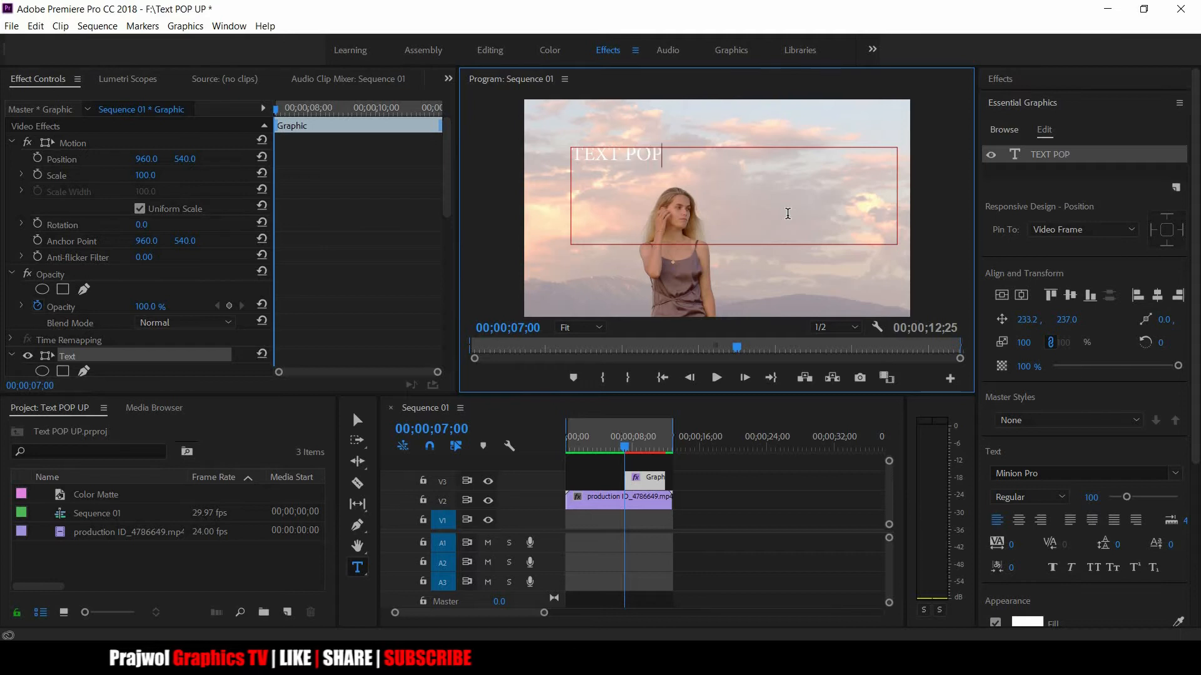
text( UP)
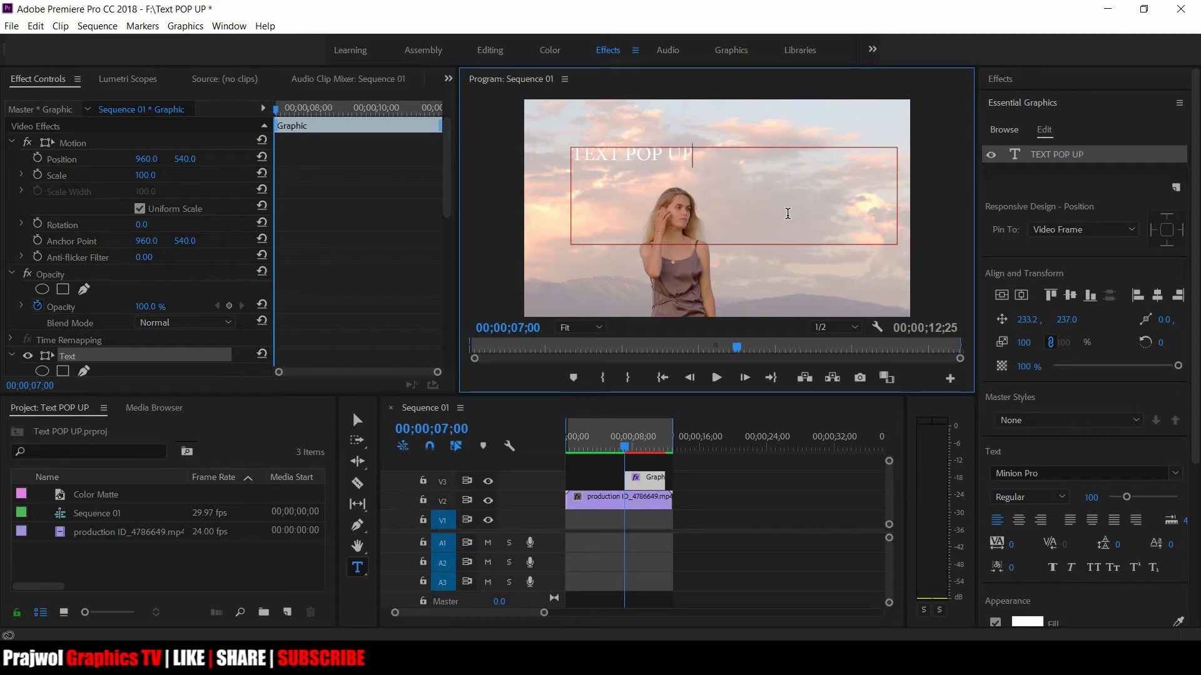
Step: Change the font of the whole TEXT POP UP title to Poplar Std
key(ctrl+a)
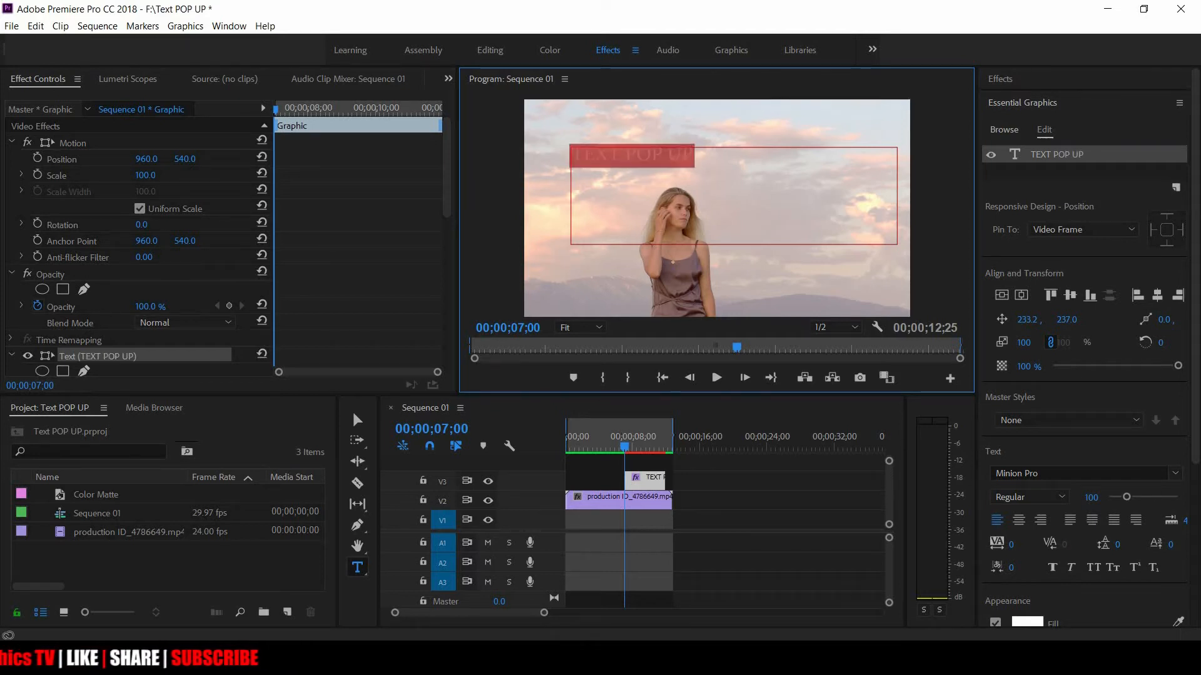
click(1174, 476)
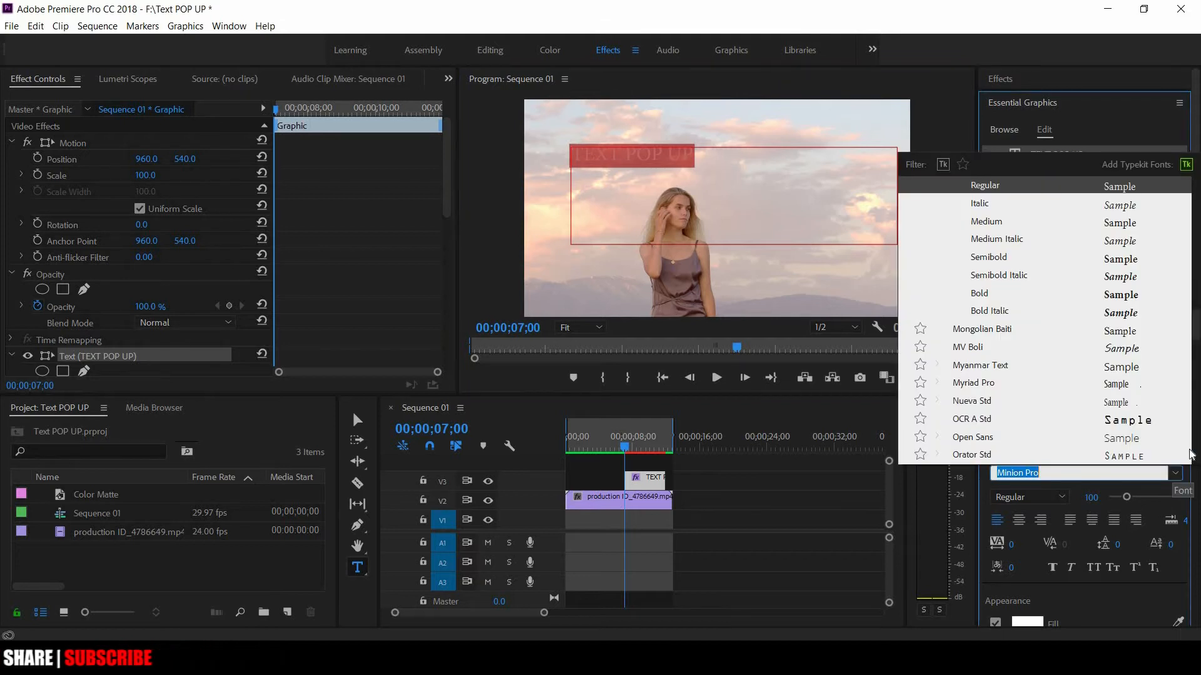
drag(1197, 357, 1199, 199)
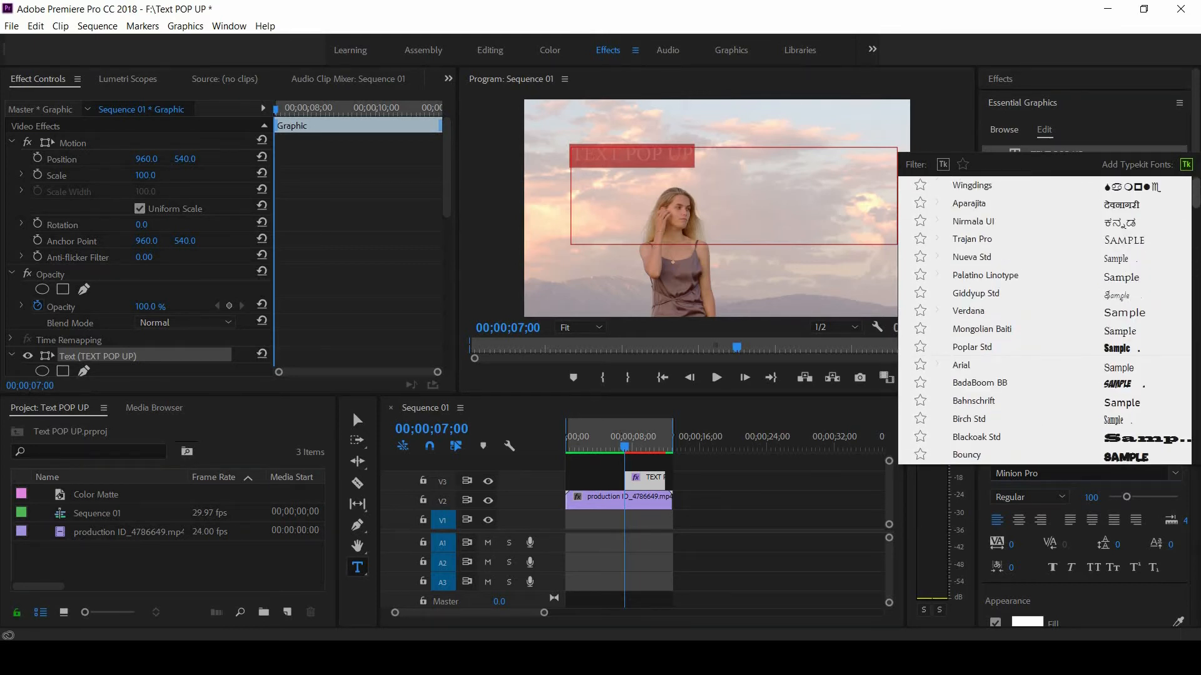
click(1121, 352)
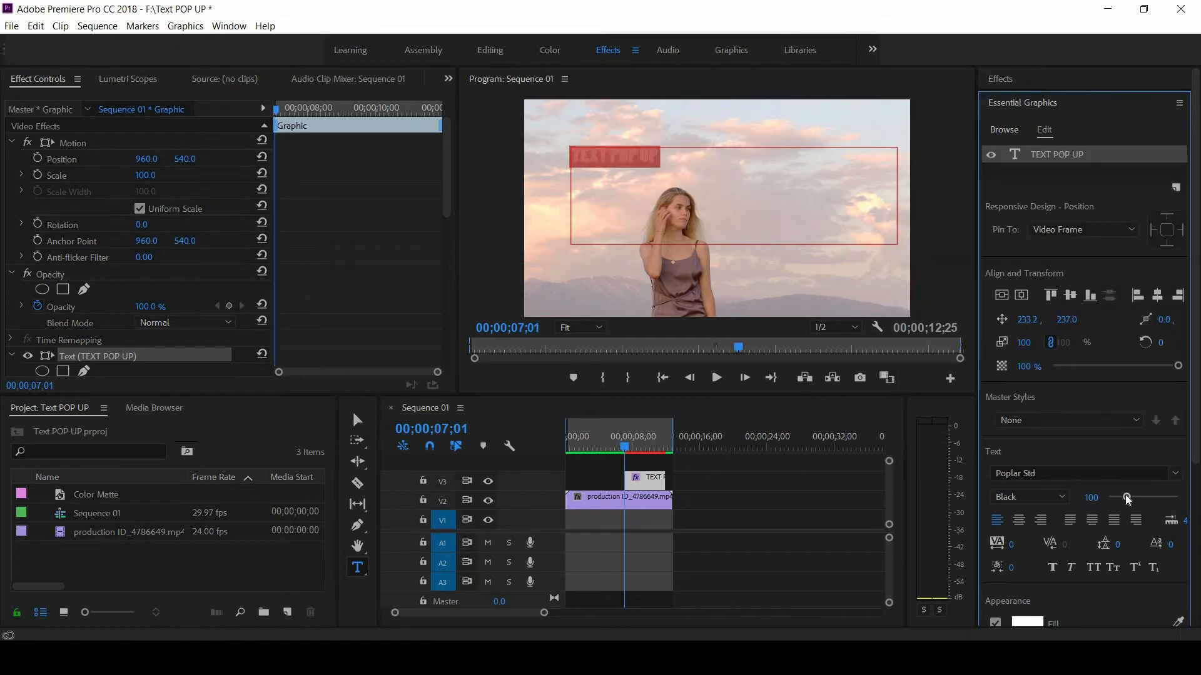
Step: Enlarge the title to font size 221 and move it into the sky right of the woman, at about 910, 190
drag(1133, 499, 1156, 502)
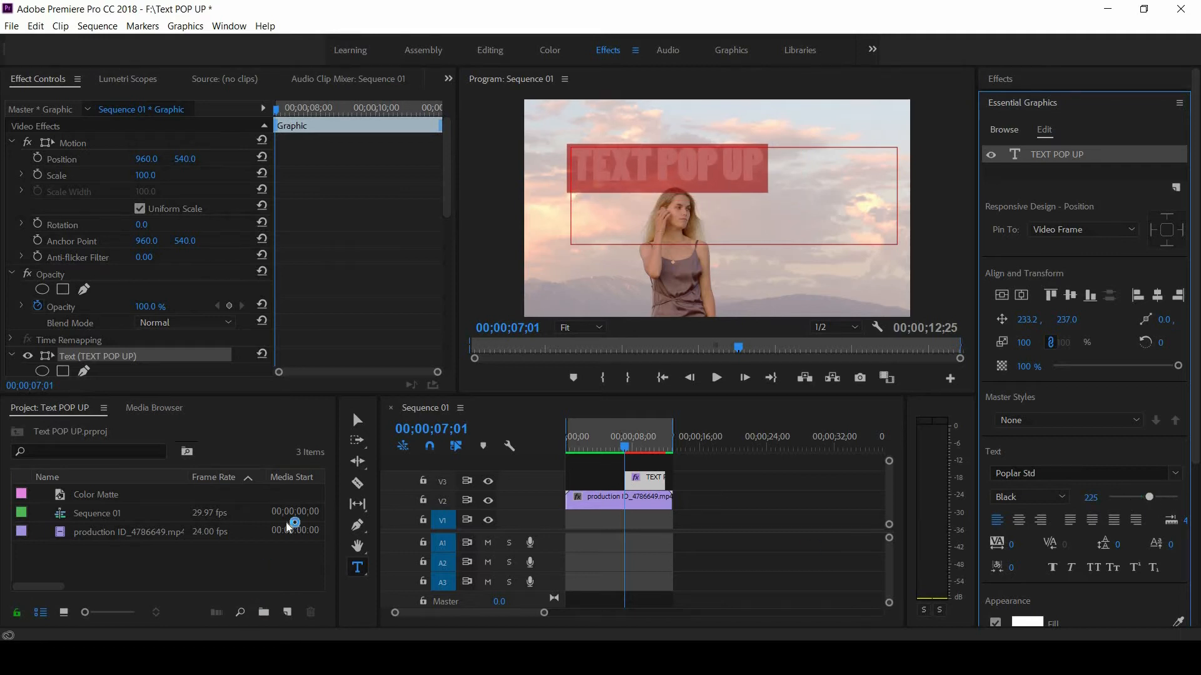
click(356, 419)
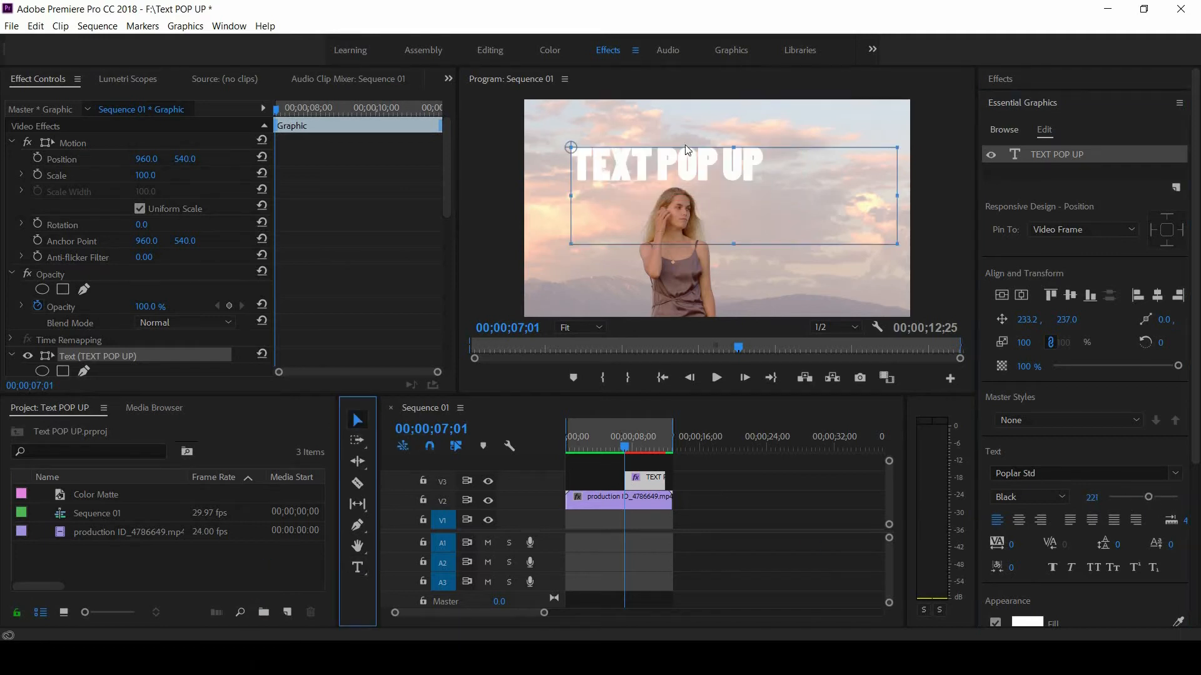
drag(759, 160, 814, 168)
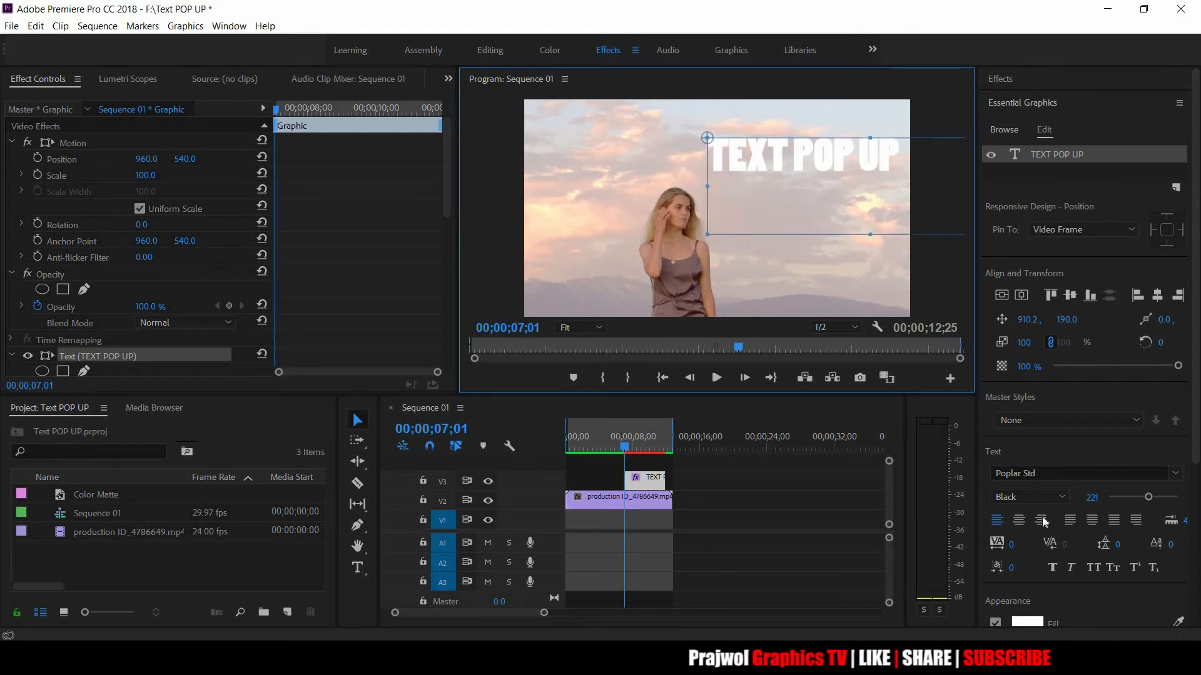
Step: Change the fill colour of the whole TEXT POP UP title to black (000000), then deselect the text
key(t)
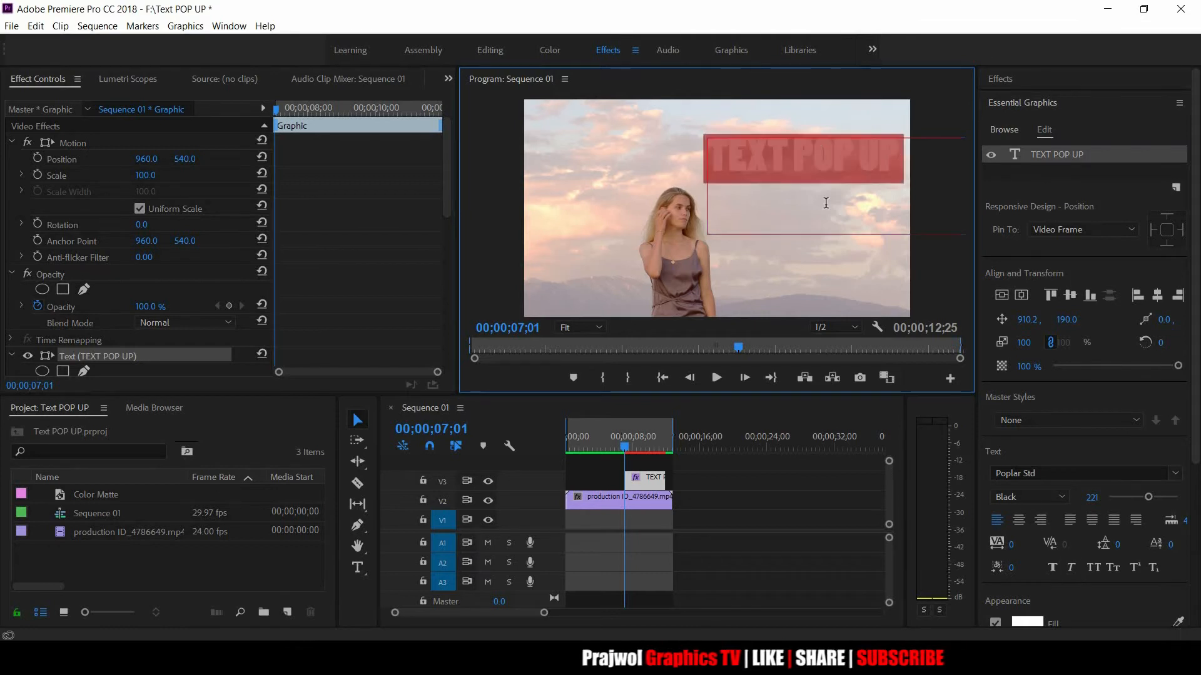
click(1033, 624)
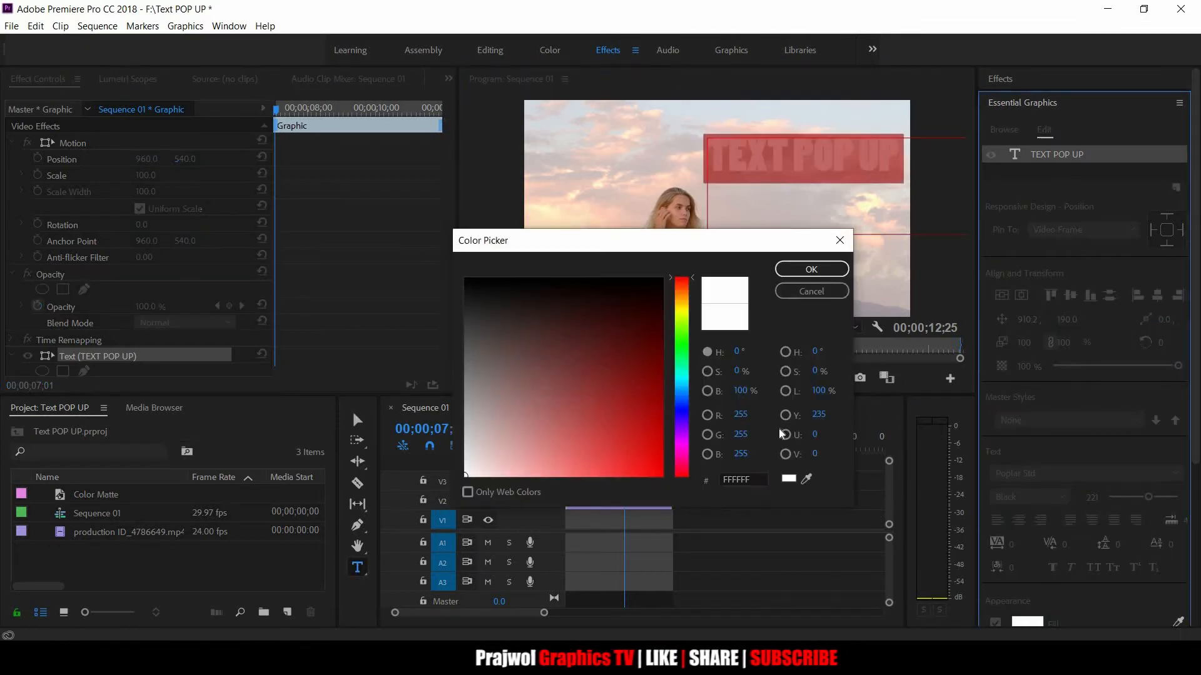
click(686, 382)
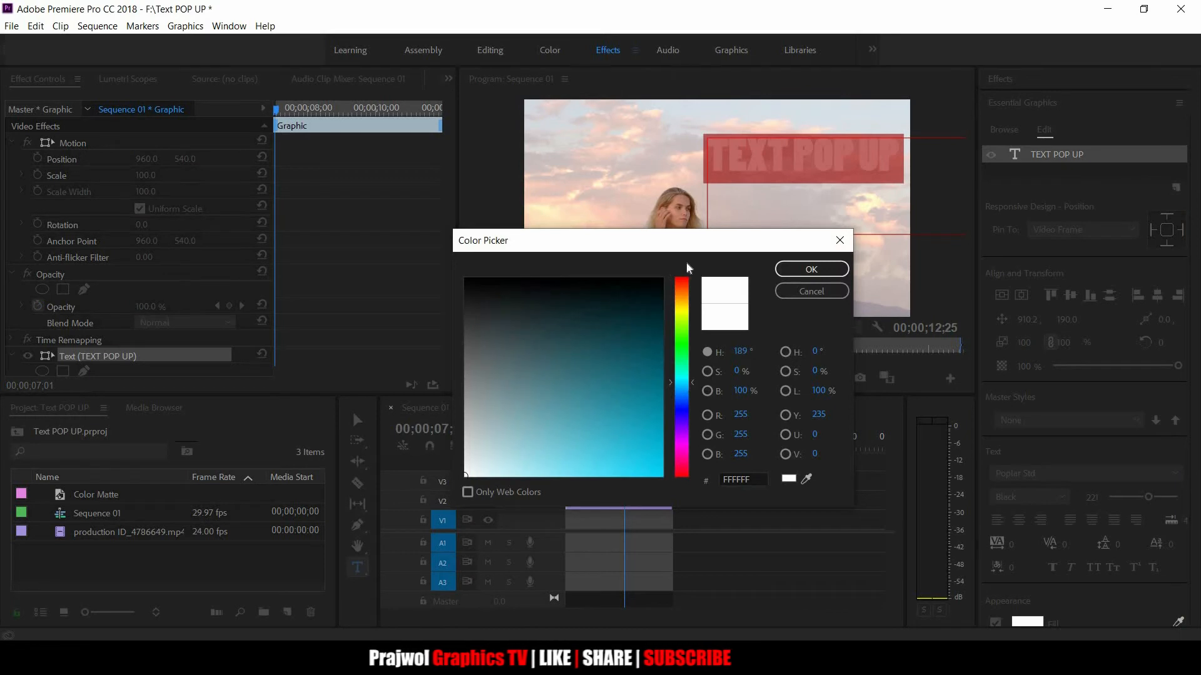
drag(693, 246, 672, 336)
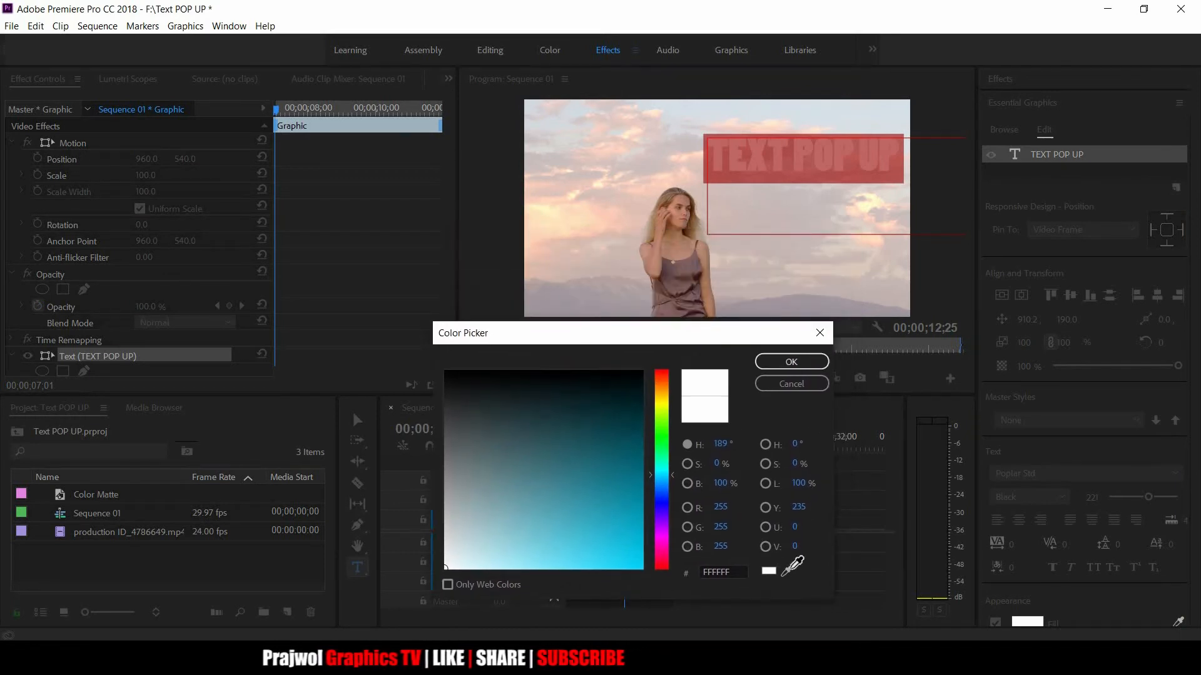
click(786, 571)
click(691, 270)
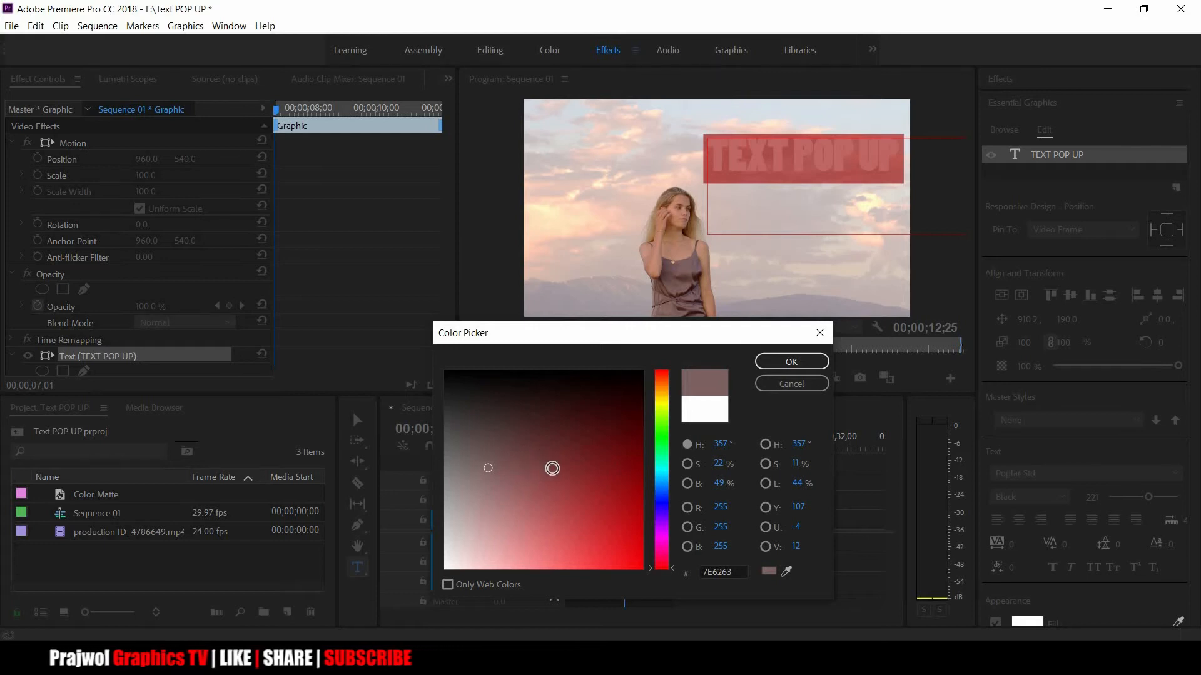
click(590, 440)
mouse_move(624, 440)
mouse_down()
mouse_move(622, 429)
mouse_move(471, 419)
mouse_move(431, 344)
mouse_move(408, 347)
mouse_up()
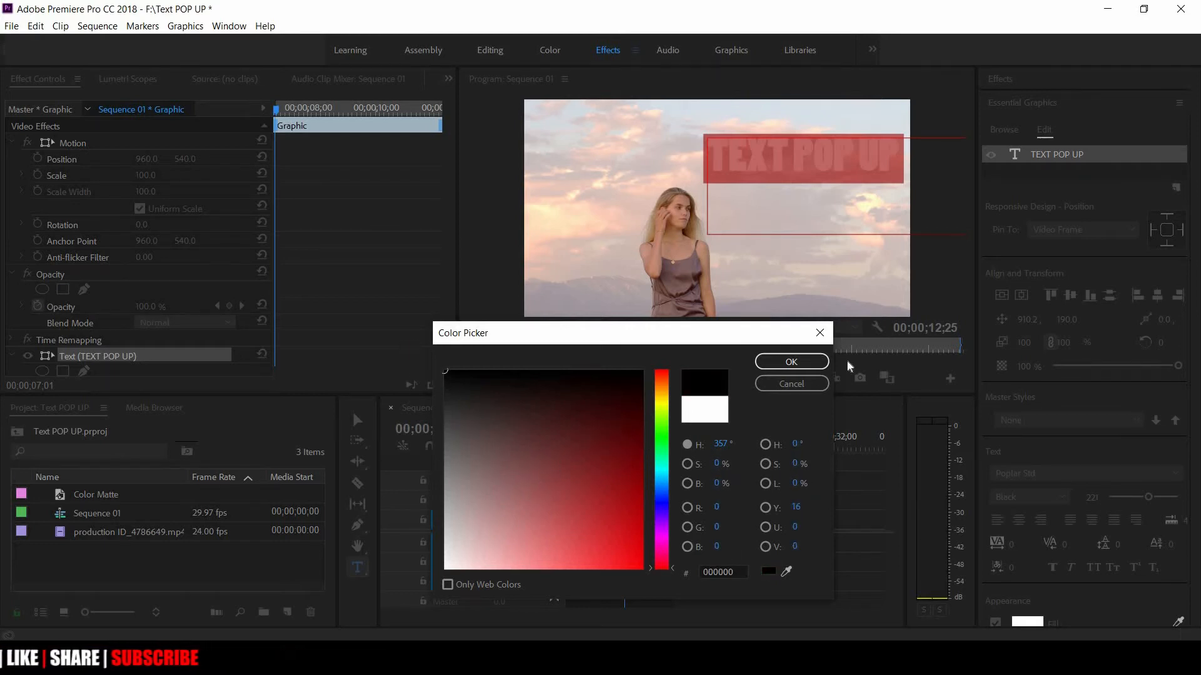
click(791, 362)
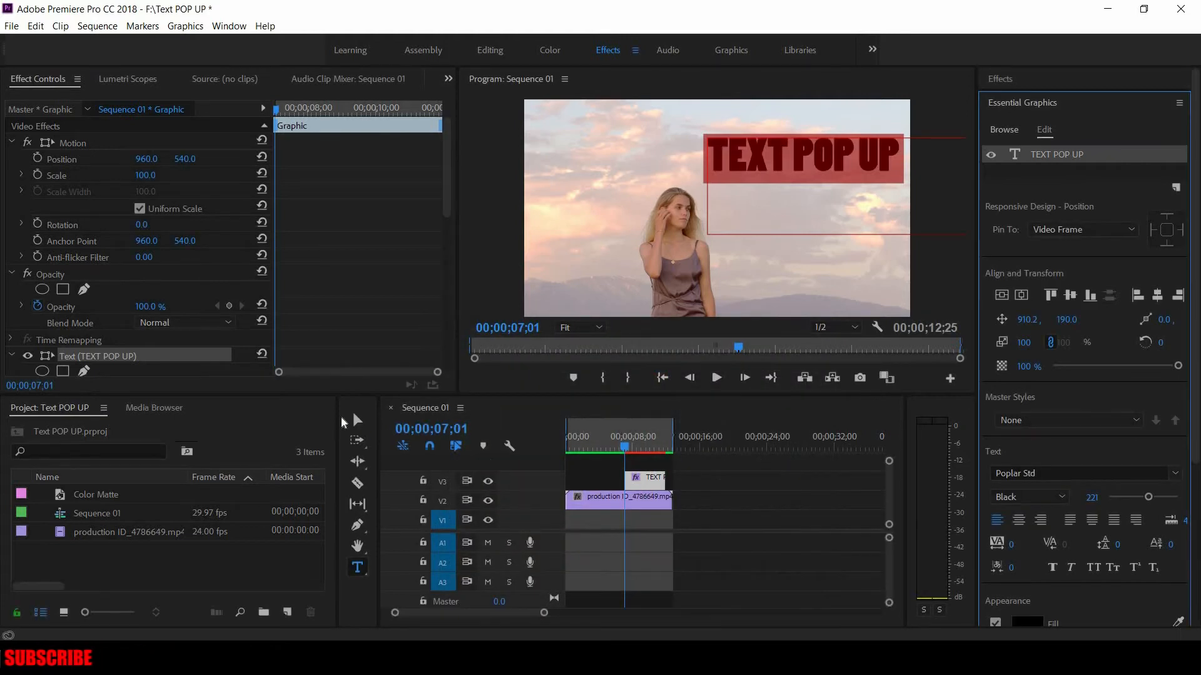
click(355, 421)
click(726, 495)
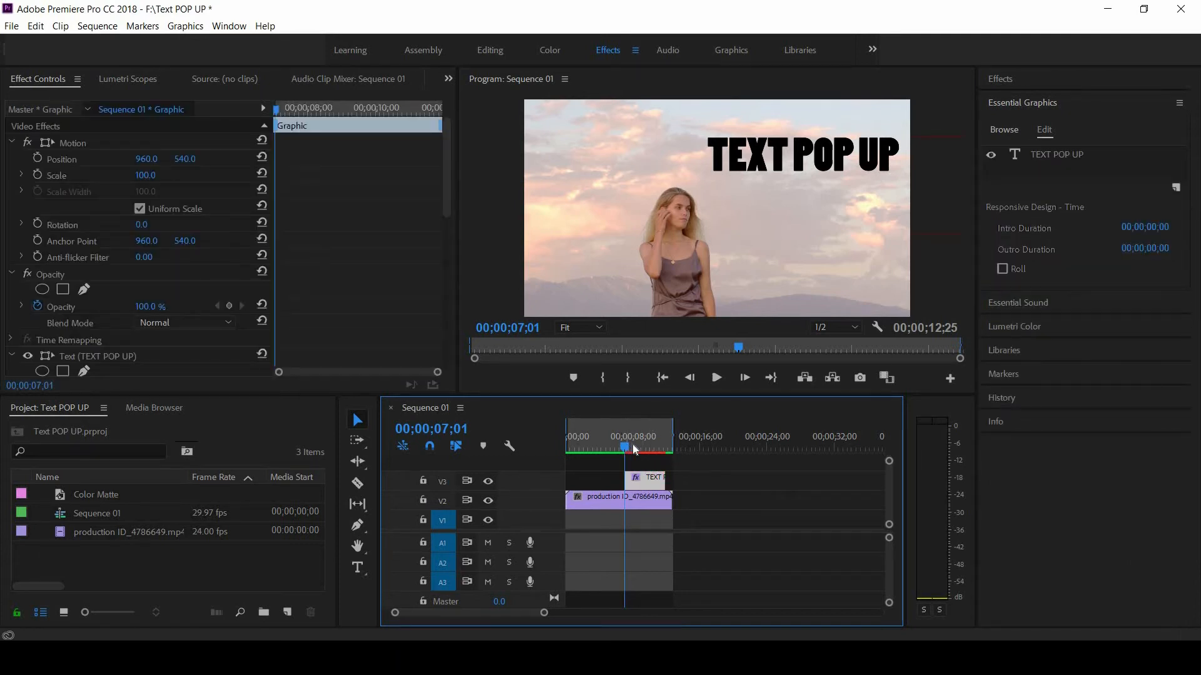
Step: Examine the title's Source Text, Appearance and Transform properties in the graphic clip's effect settings
drag(633, 444, 627, 451)
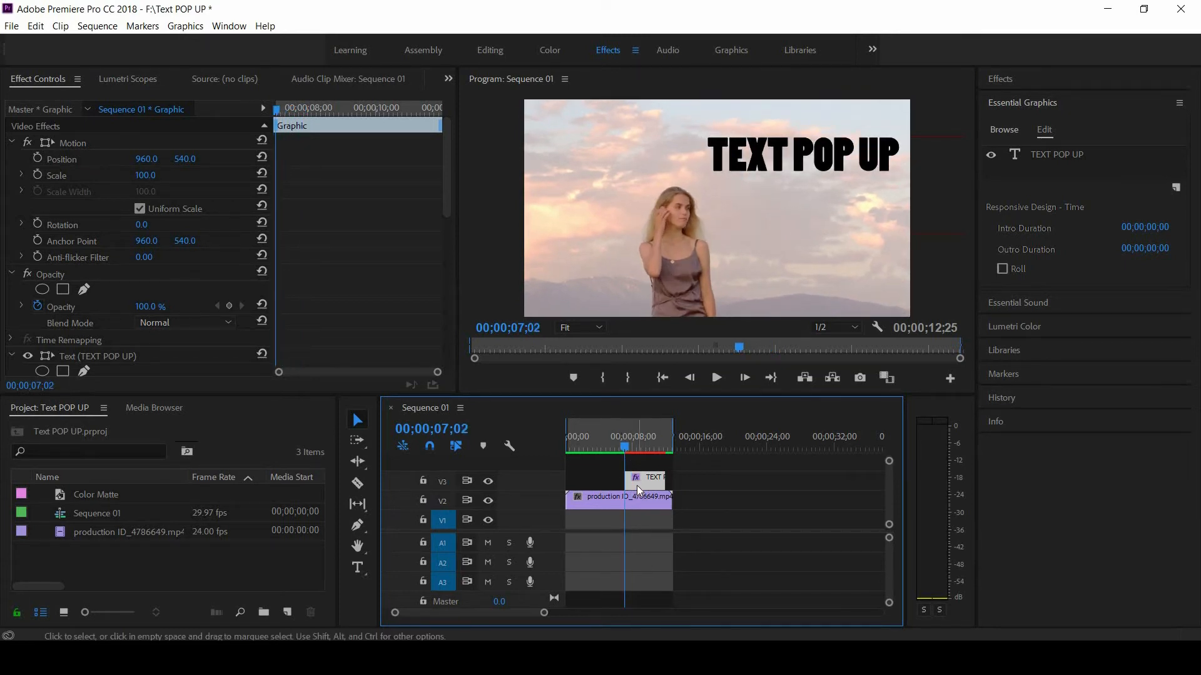
click(633, 448)
drag(443, 174, 451, 321)
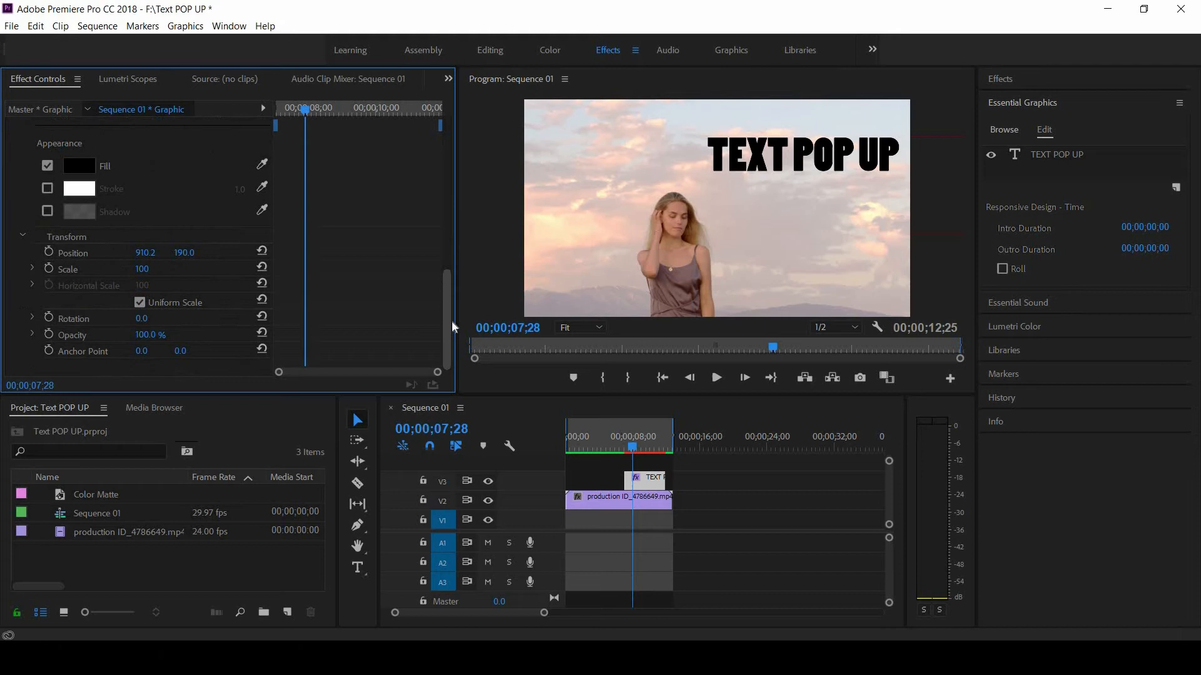
click(72, 248)
click(328, 219)
drag(448, 274, 452, 169)
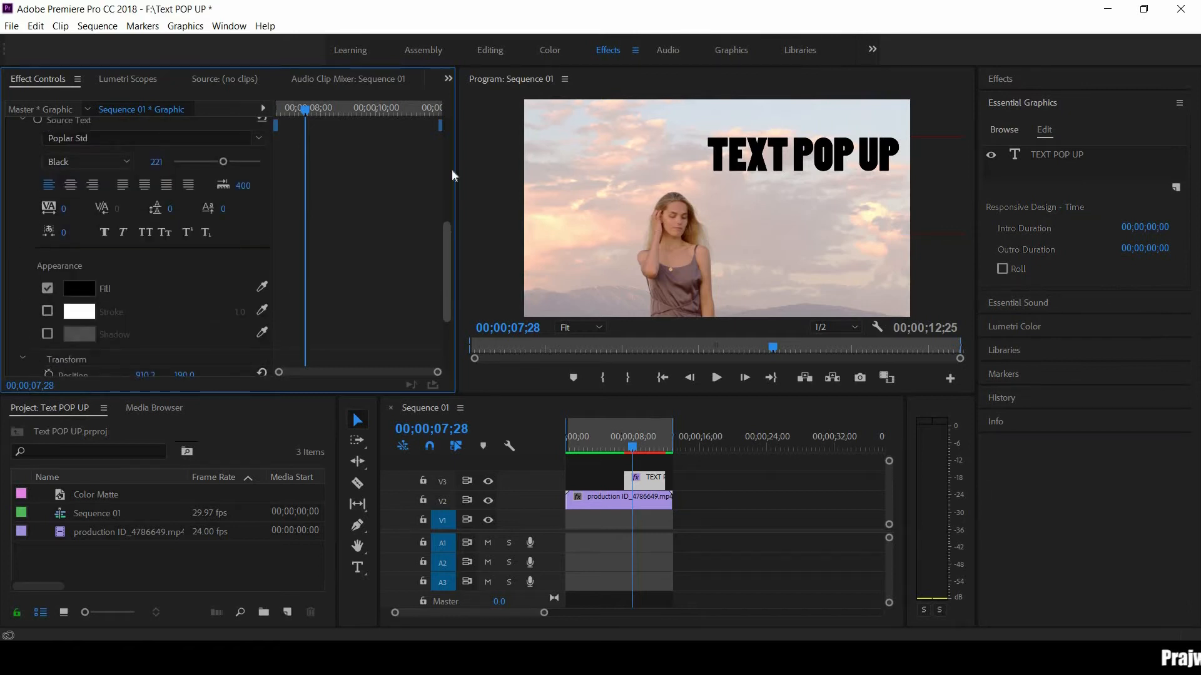
click(94, 248)
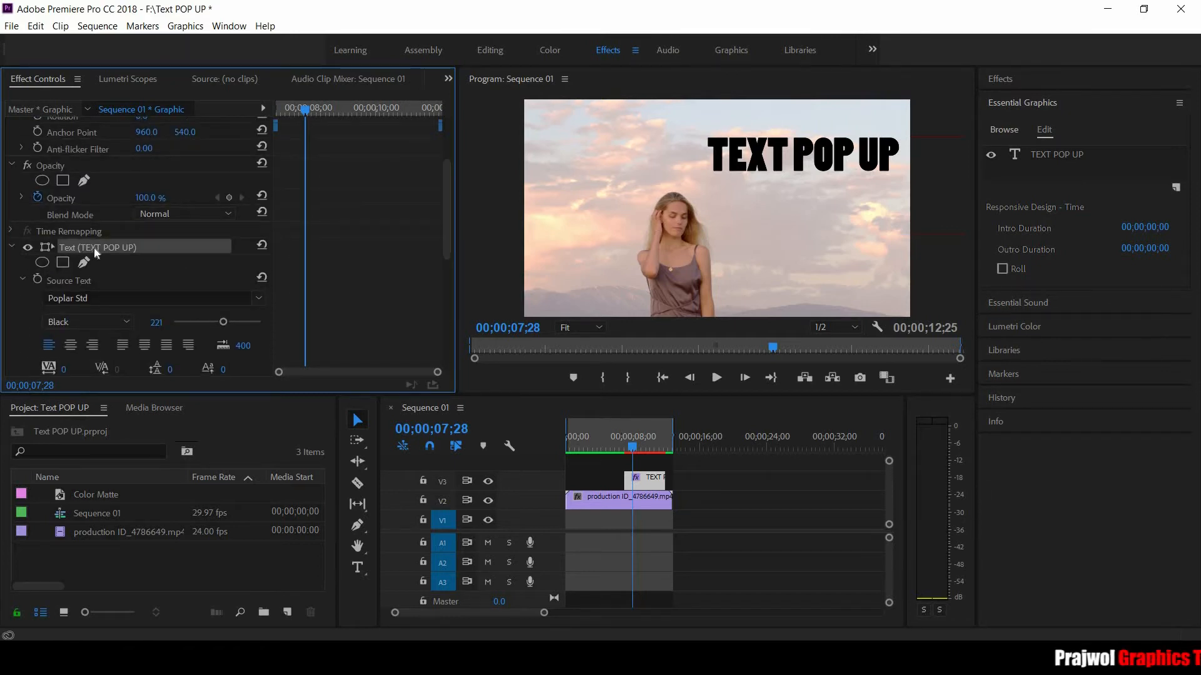
drag(448, 239, 441, 343)
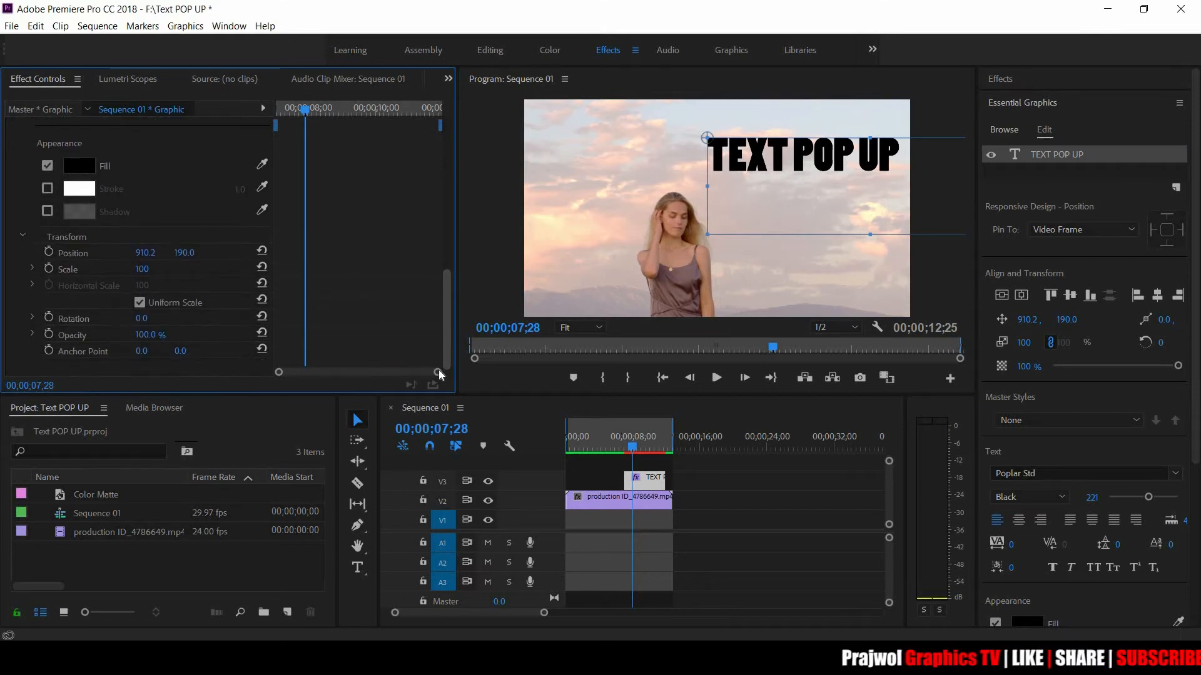
Step: Enable keyframing for the title's Transform Scale at 00;00;07;00 and set the scale to 0
click(625, 450)
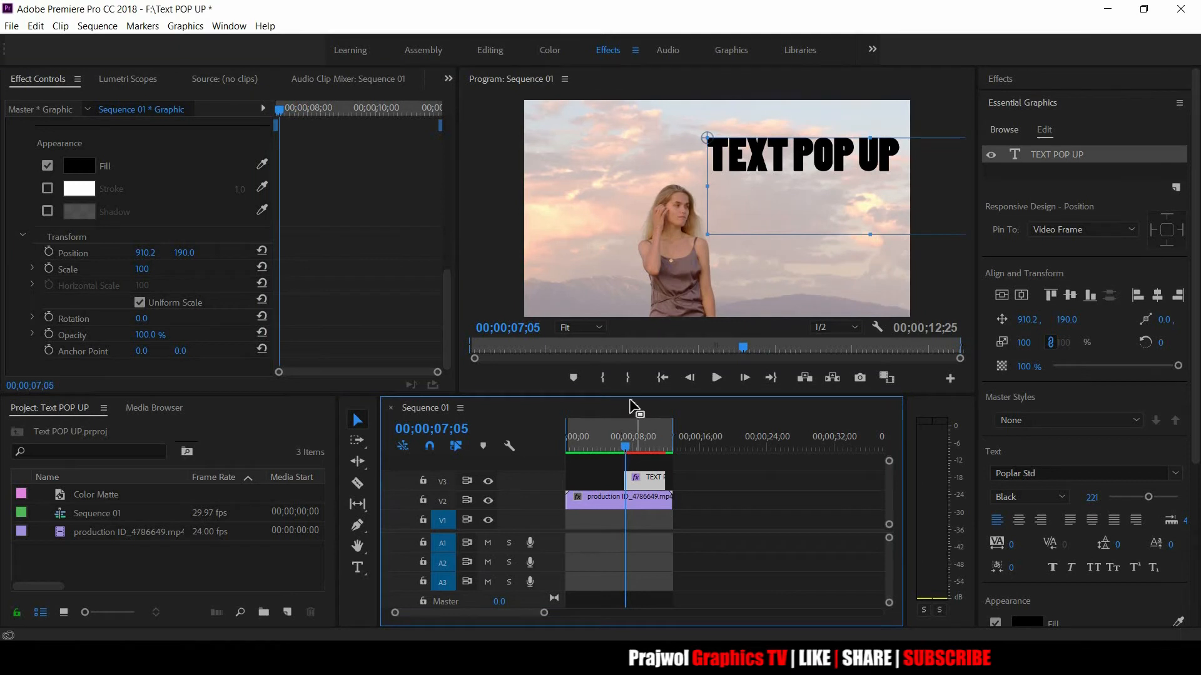
drag(637, 356, 639, 388)
mouse_move(543, 614)
mouse_down()
mouse_move(601, 620)
mouse_move(539, 628)
mouse_move(550, 627)
mouse_up()
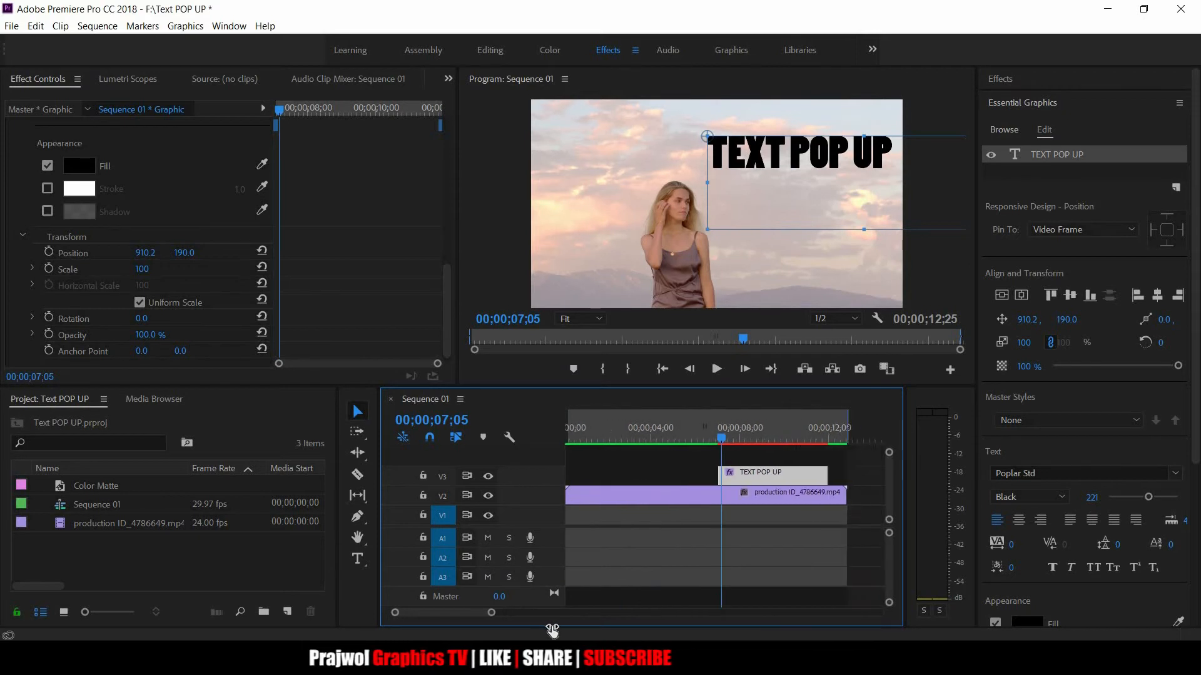
drag(727, 442, 718, 444)
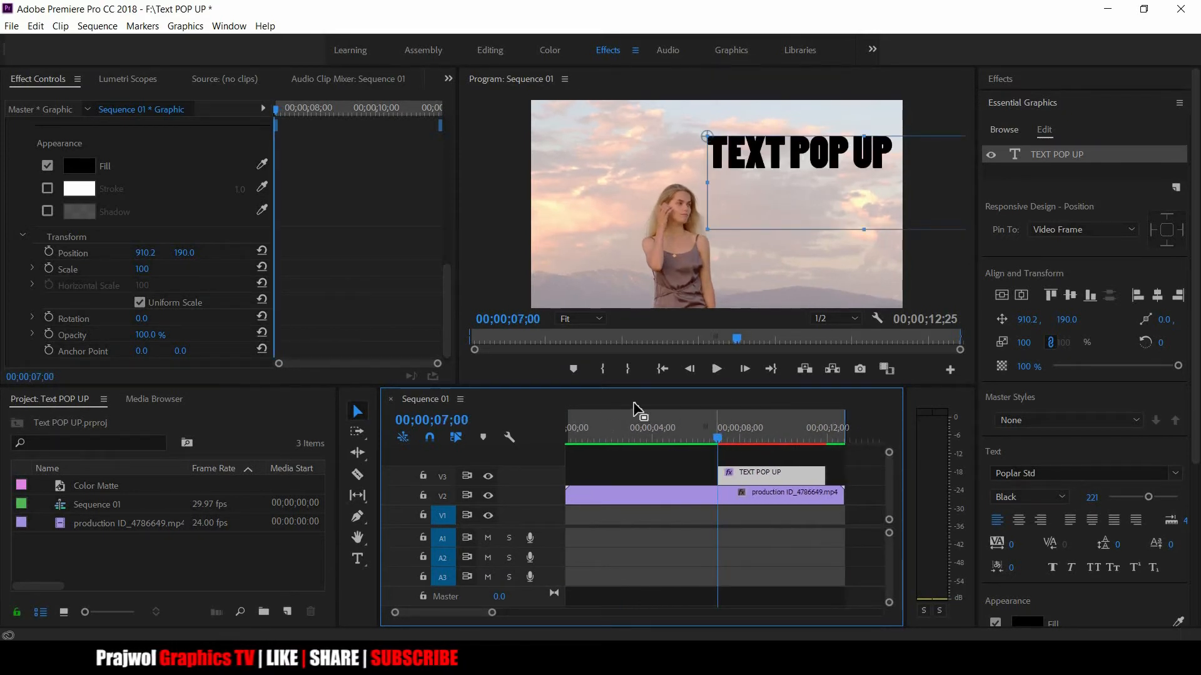
click(48, 269)
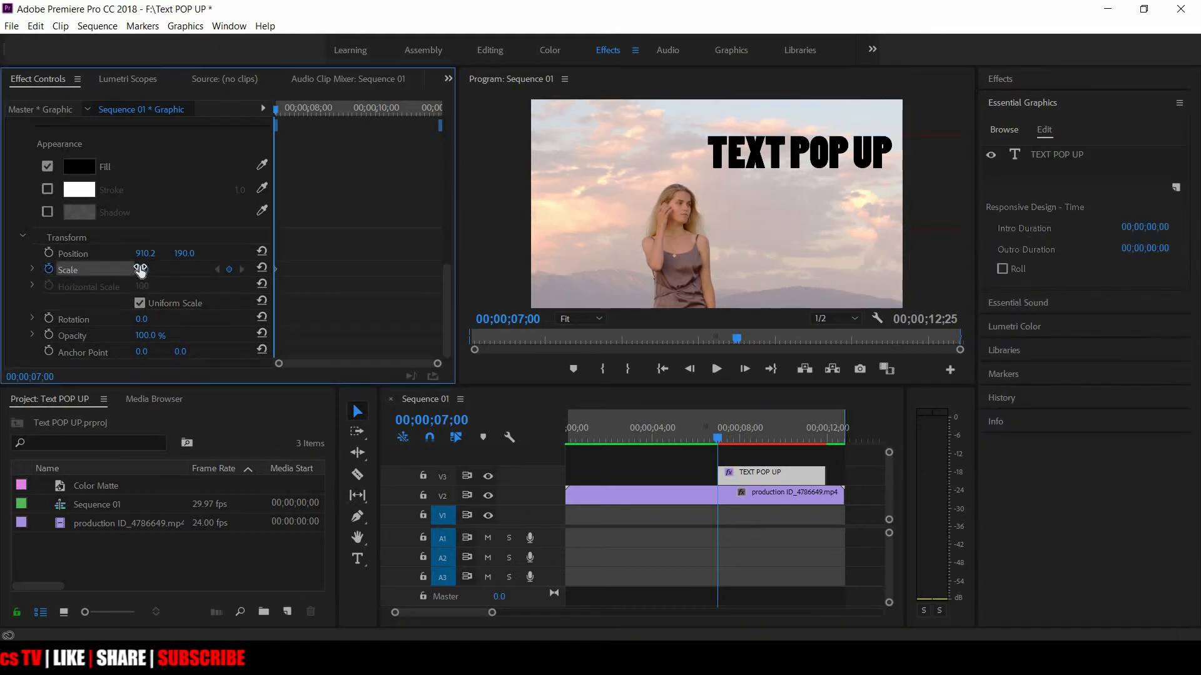
key(Tab)
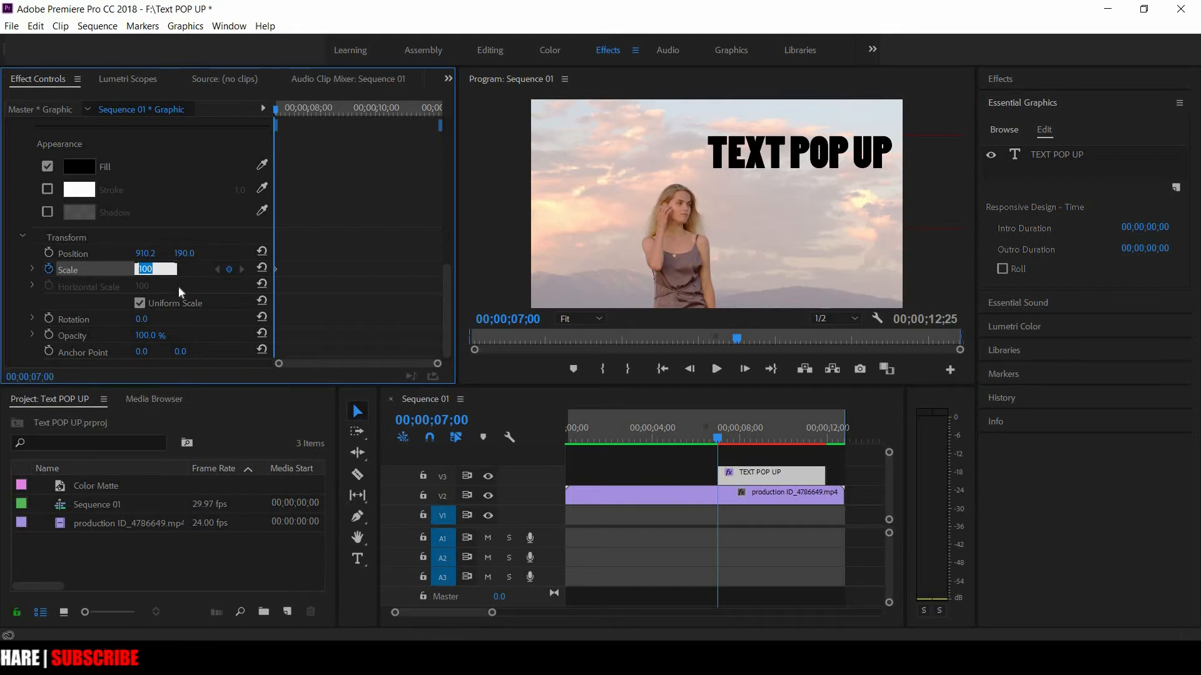
key(Return)
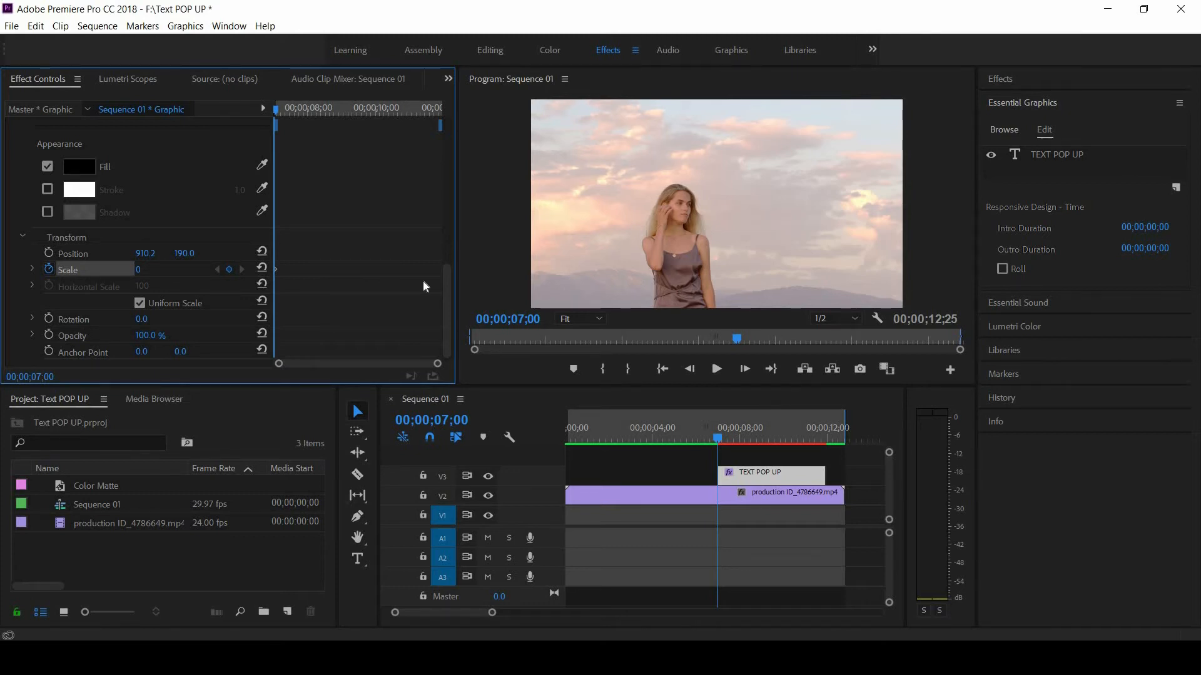
Step: Add a second Transform Scale keyframe of 125 for the title five frames on, at 00;00;07;05
key(shift+Right)
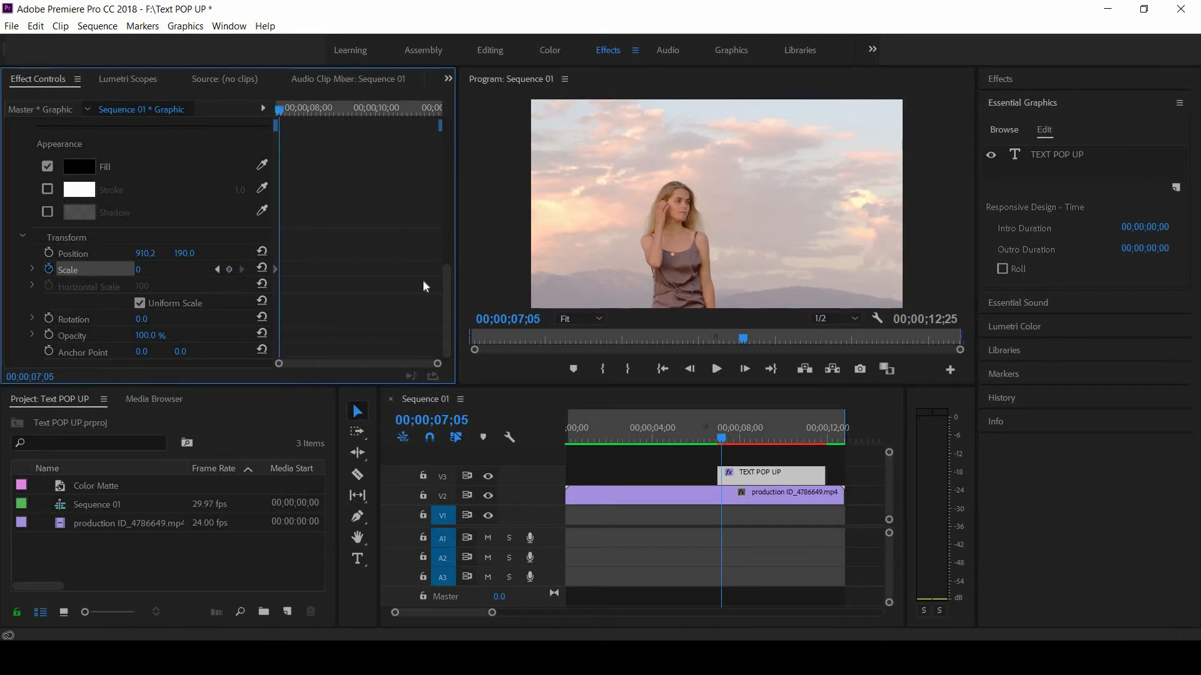
key(=)
key(=)
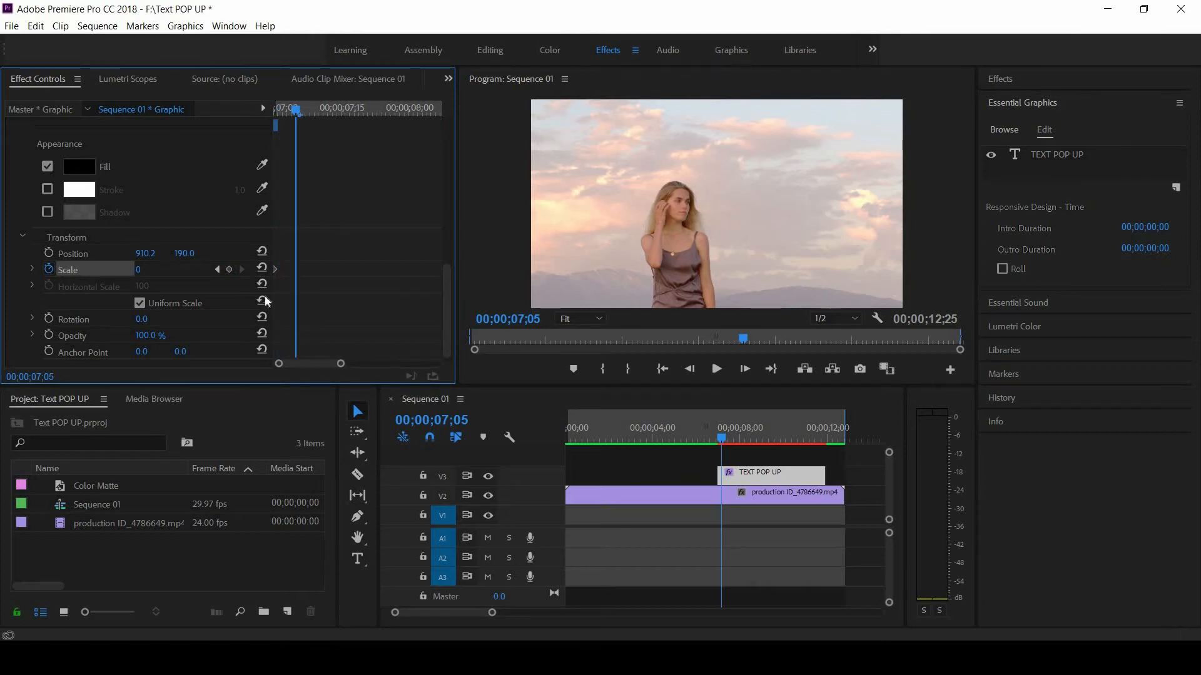
click(136, 270)
text(125)
key(Return)
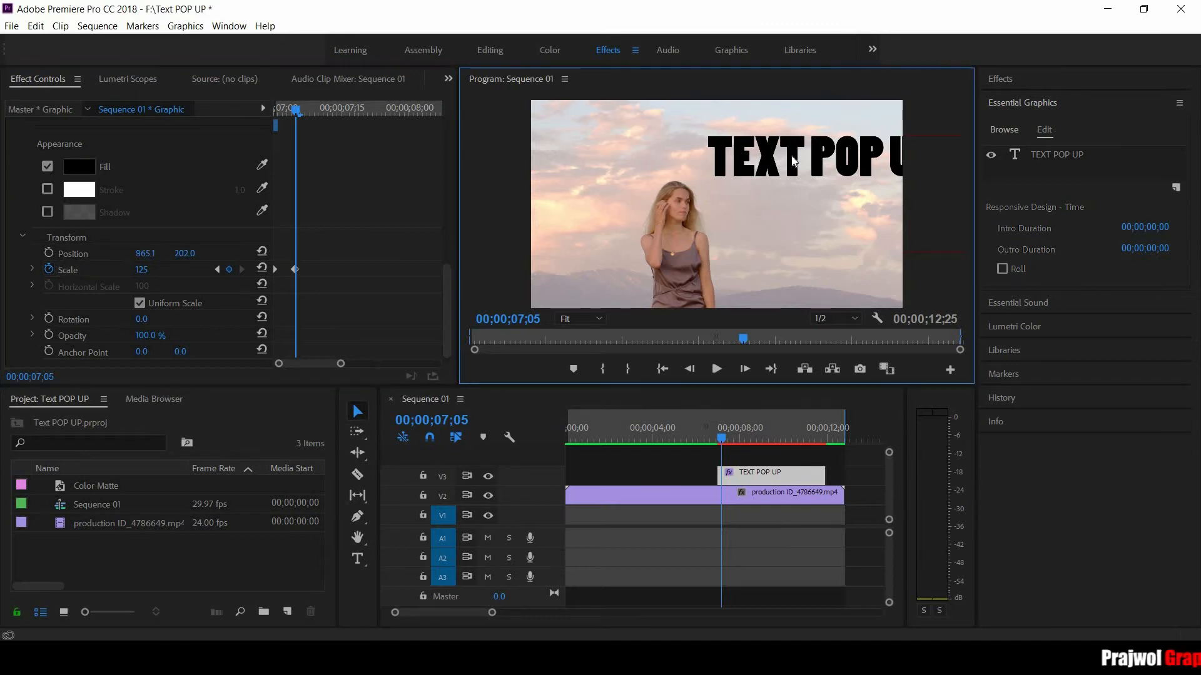
Step: Move the TEXT POP UP title fully into the frame, to position 658.9, 140.9 above the woman
drag(814, 158, 763, 145)
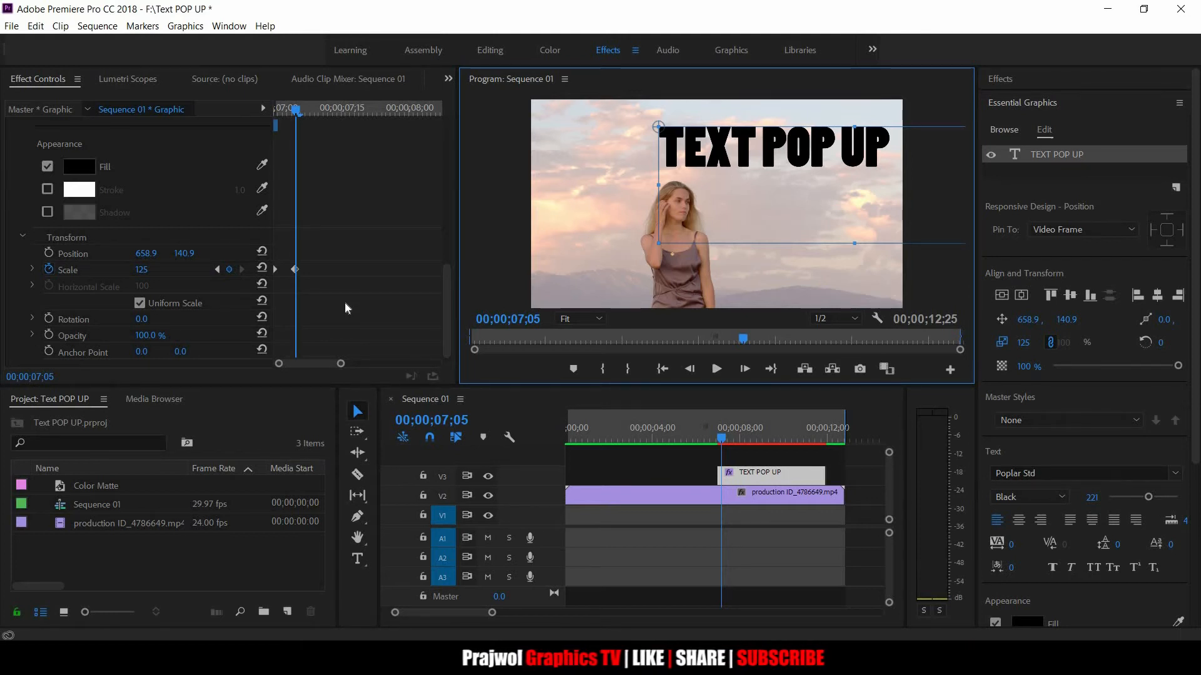
Step: Add two more Transform Scale keyframes for the title: 95 at 00;00;07;10 and 100 at 00;00;07;15
key(shift+Right)
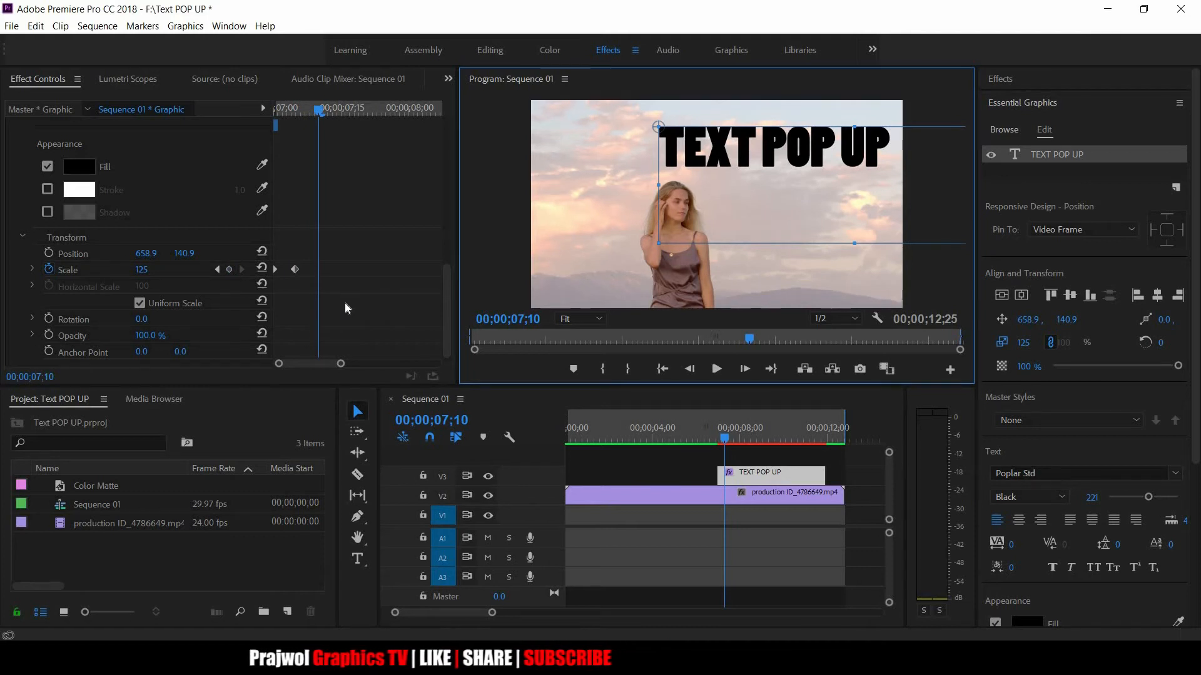
click(144, 270)
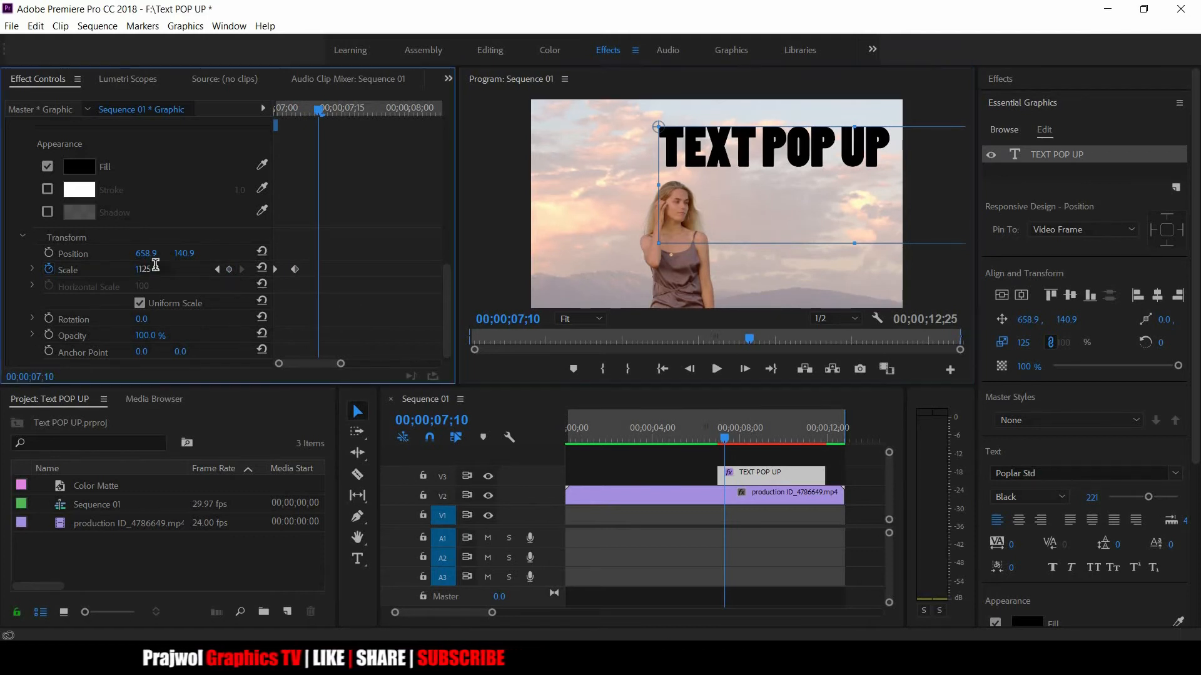
scroll(155, 265, up, 1)
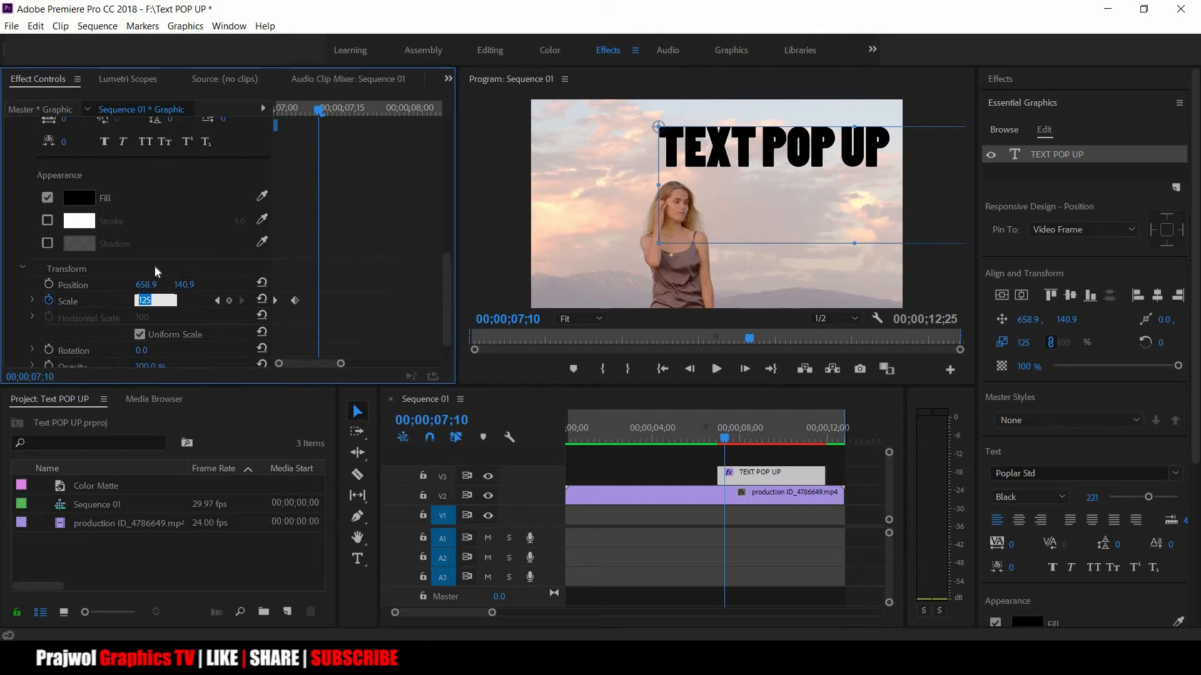
text(95)
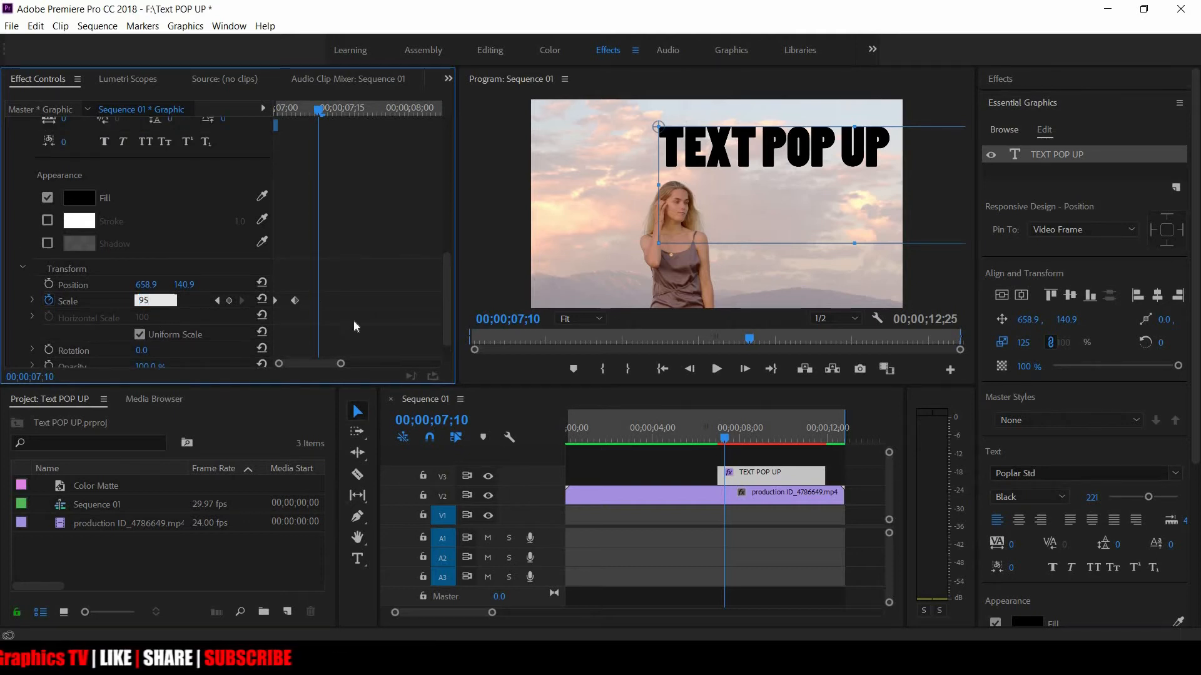
key(Return)
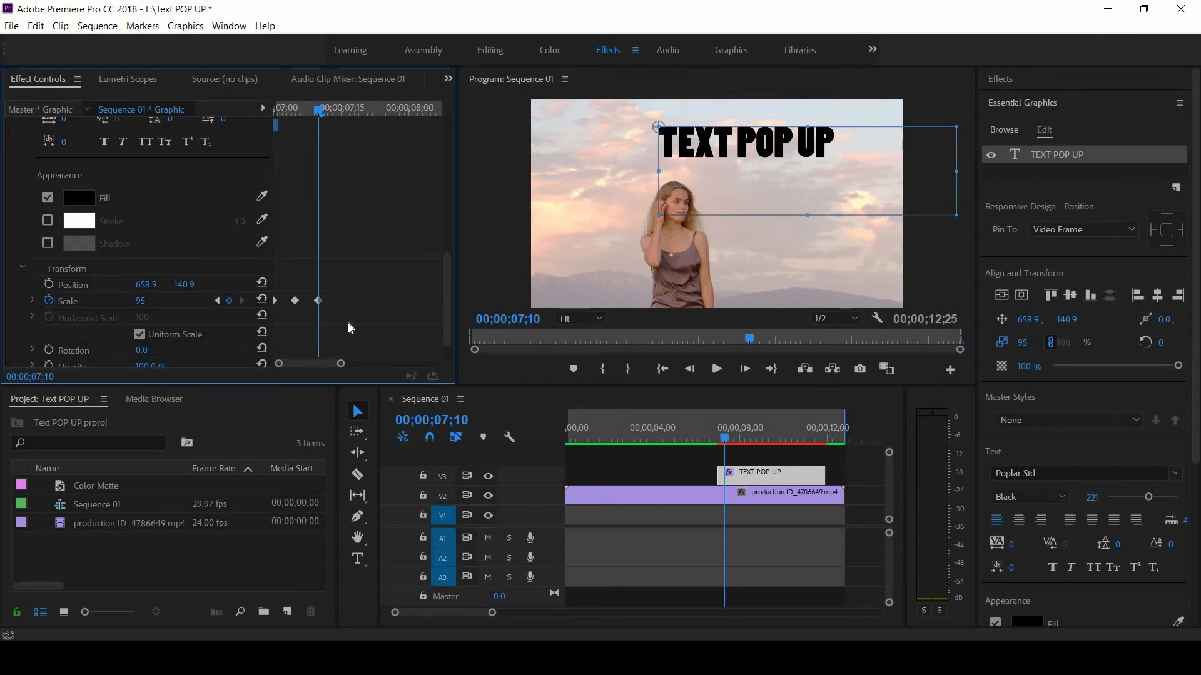
key(shift+Right)
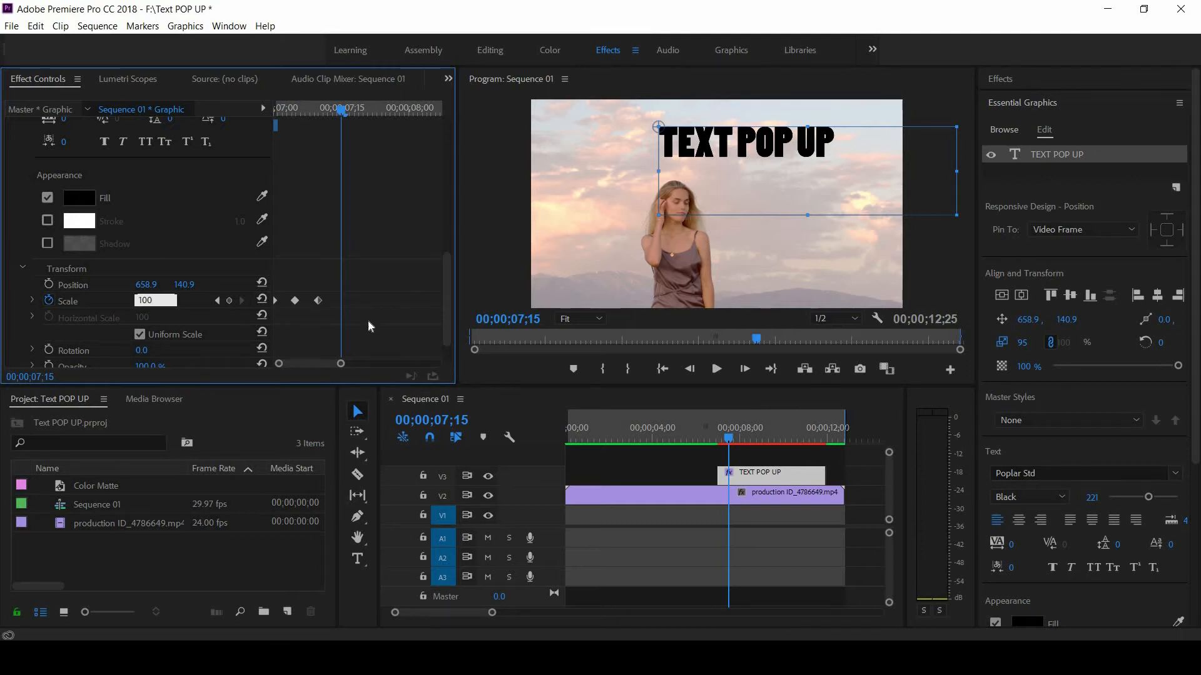
key(Return)
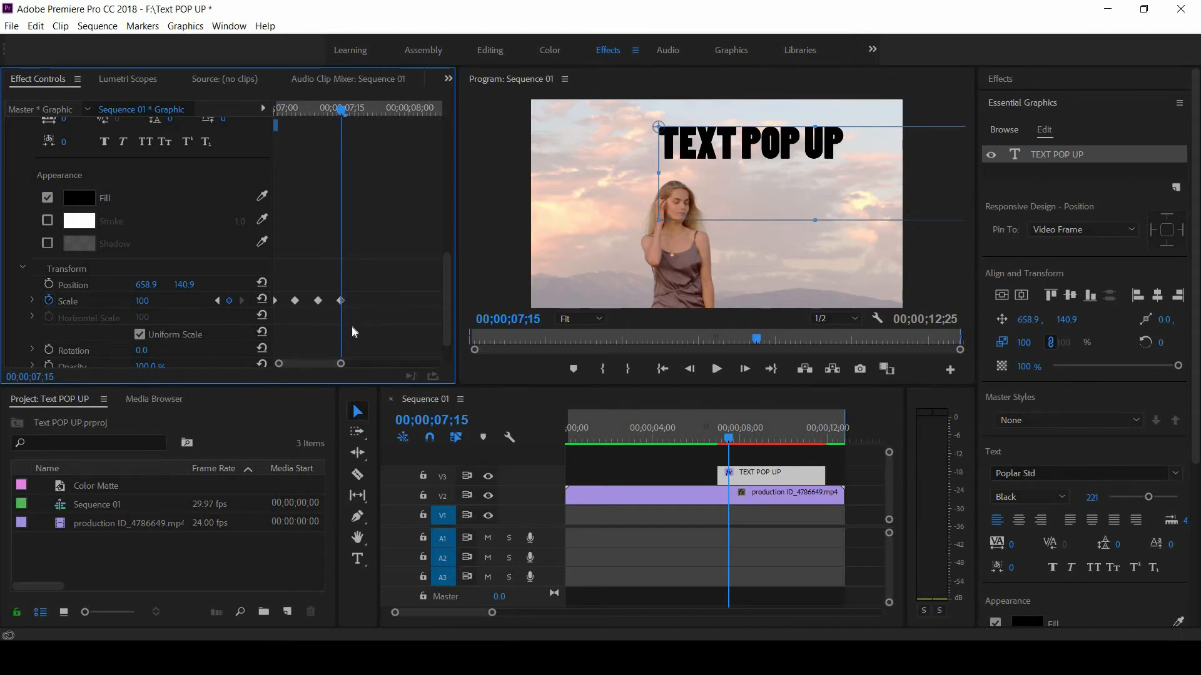
Step: Play back the title's pop-up animation twice from 00;00;07;00 and return the playhead to that time
key(shift+Left)
key(shift+Left)
key(shift+Left)
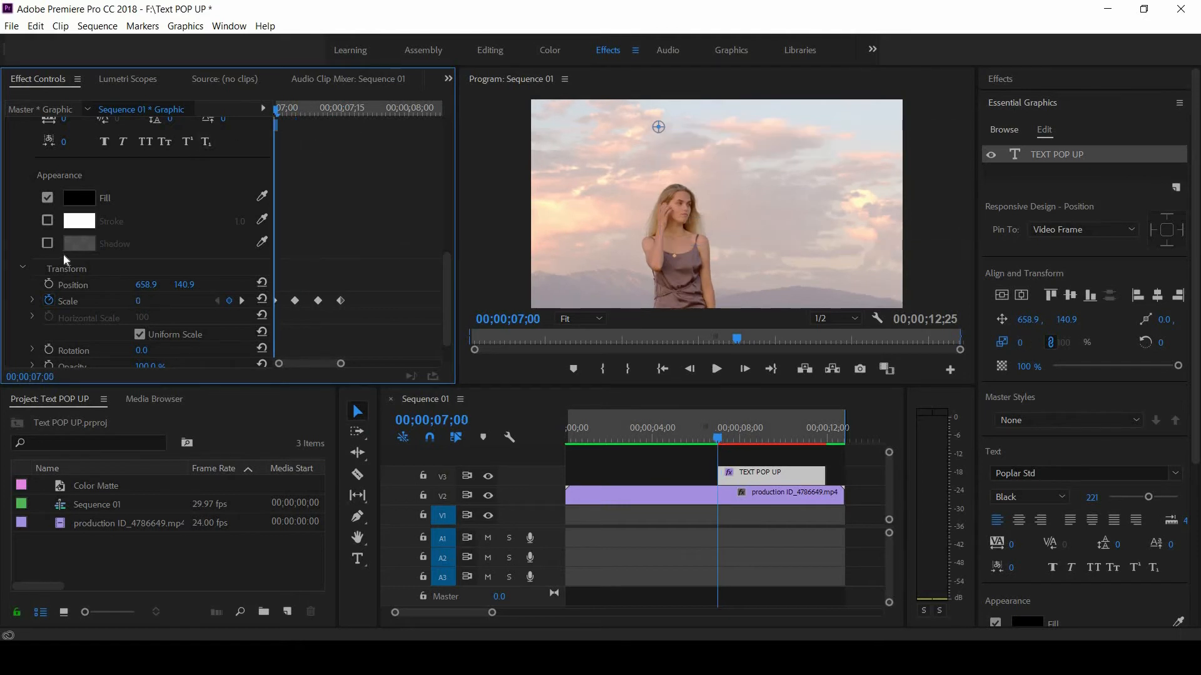
key(space)
key(space)
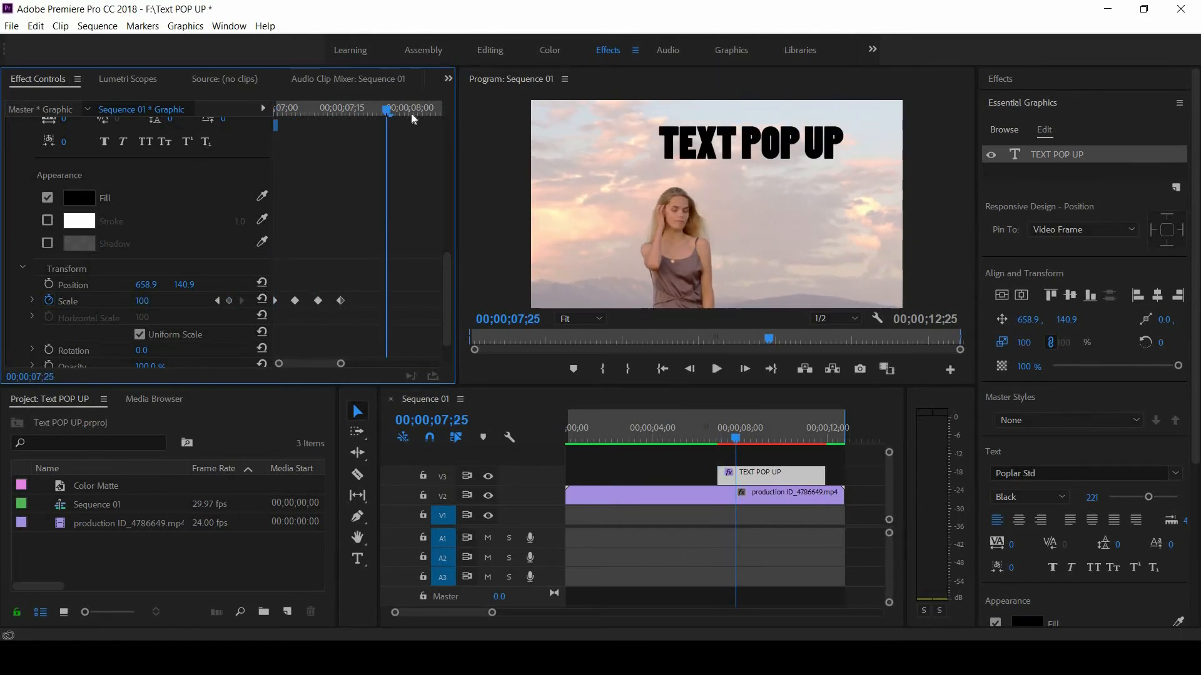
key(Left)
key(Left)
key(Left)
key(Left)
key(Left)
key(Left)
key(Left)
key(Left)
key(Left)
key(Left)
key(Left)
key(Left)
key(Left)
key(Left)
key(Left)
key(Left)
key(Left)
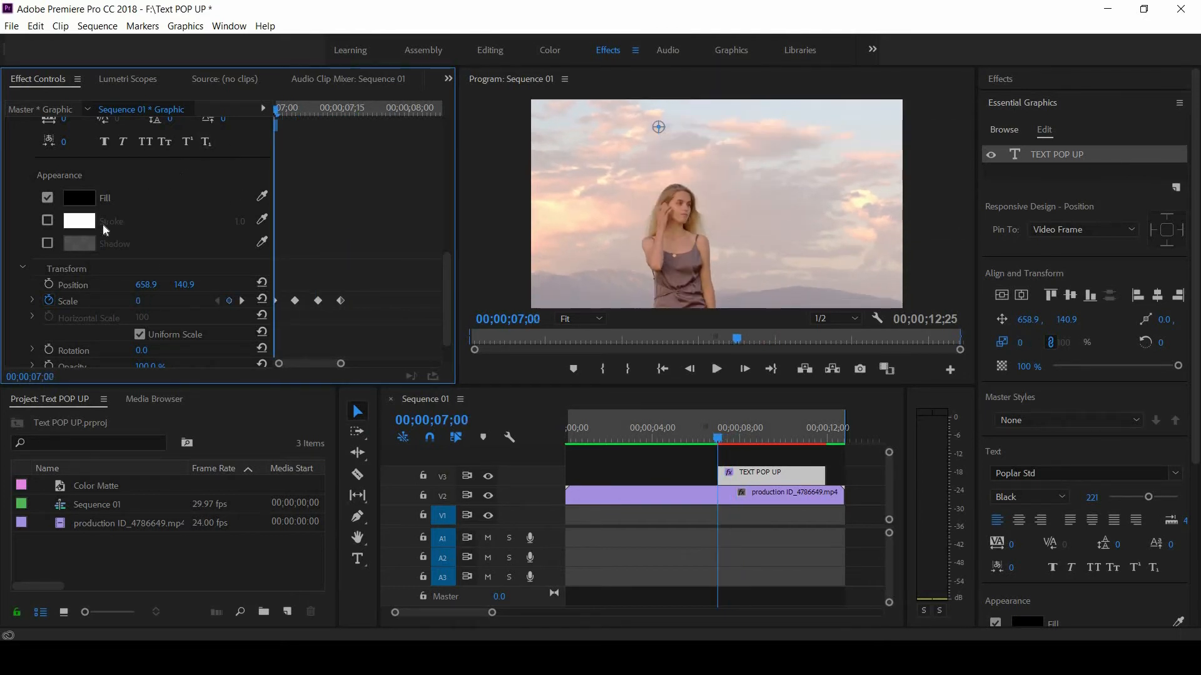
key(space)
key(space)
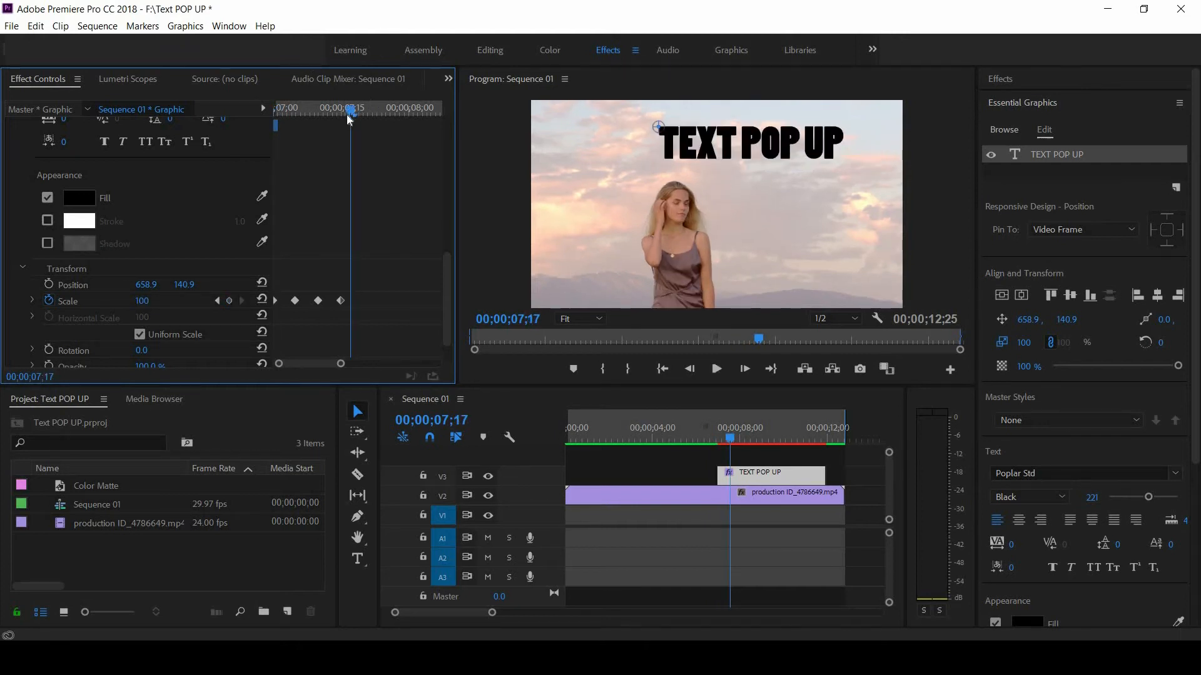
key(Left)
key(Left)
key(Left)
key(Left)
key(Left)
key(Left)
key(Left)
key(Left)
key(Left)
key(Left)
key(Left)
key(Left)
key(Left)
key(Left)
key(Left)
key(Left)
key(Left)
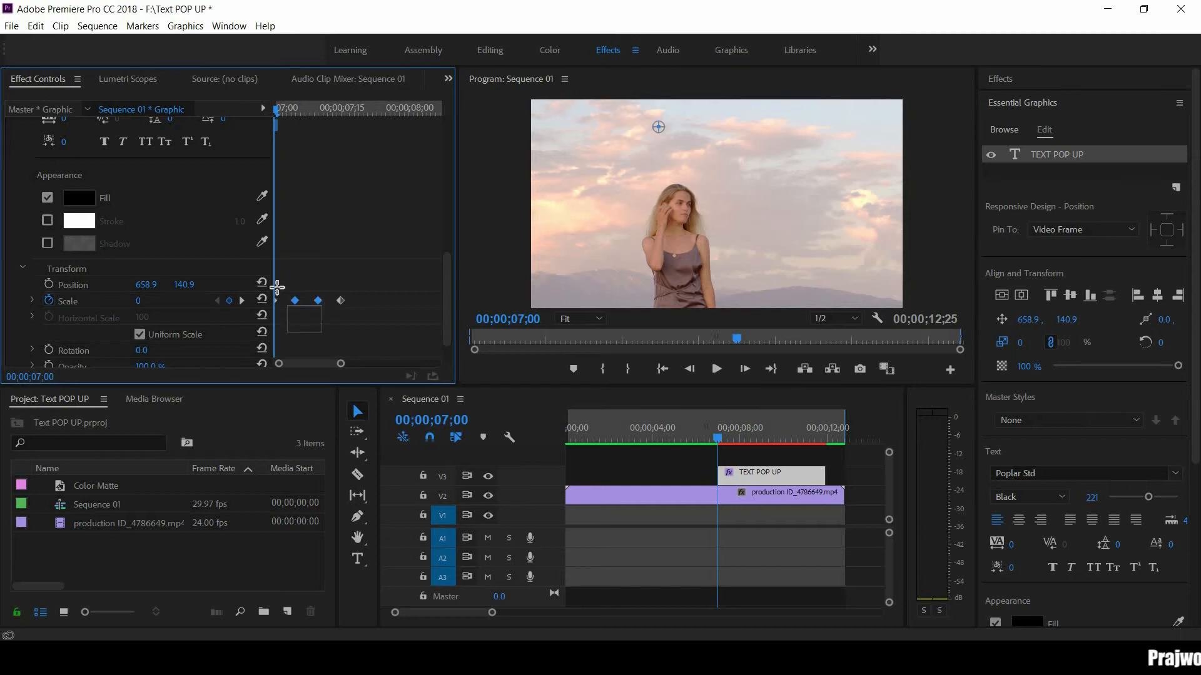
Step: Set the title's first three Scale keyframes to Bezier interpolation and preview the smoothed pop-up
right_click(318, 302)
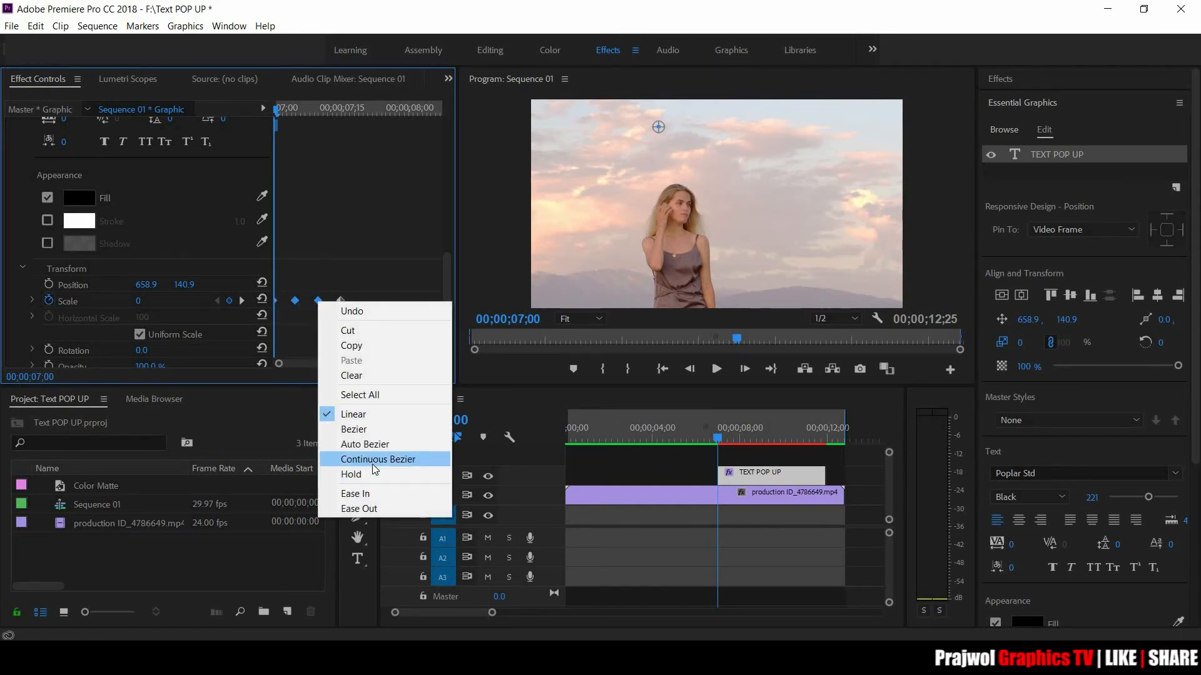
click(365, 430)
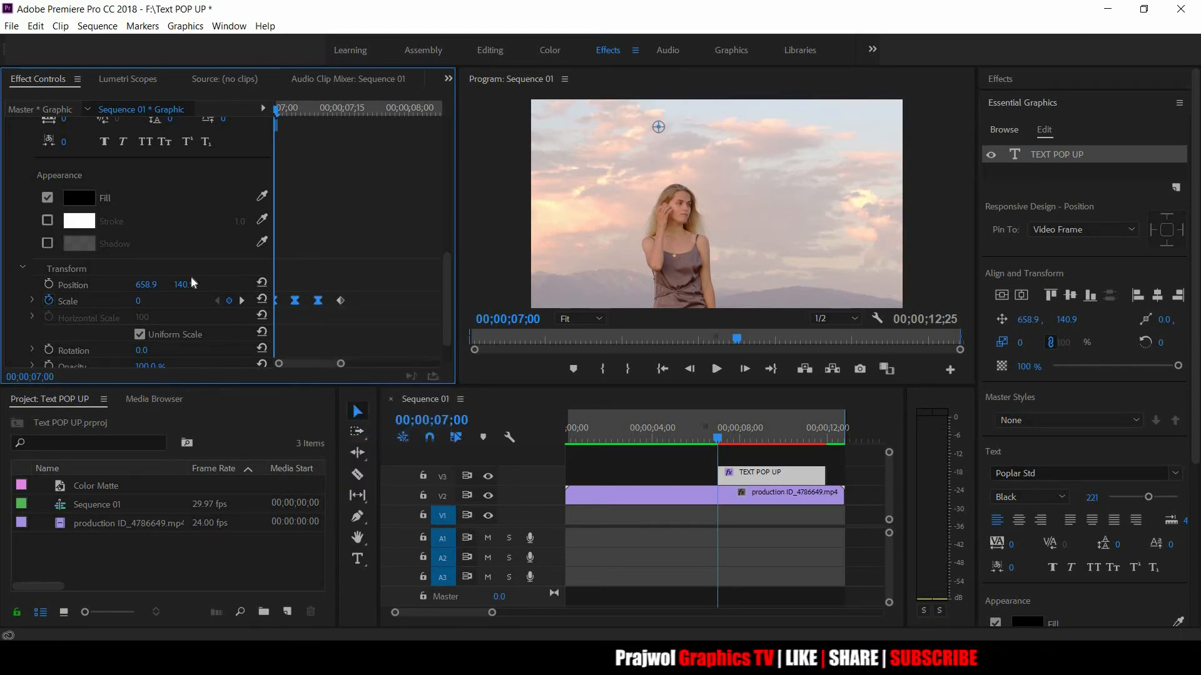
key(space)
drag(375, 111, 344, 171)
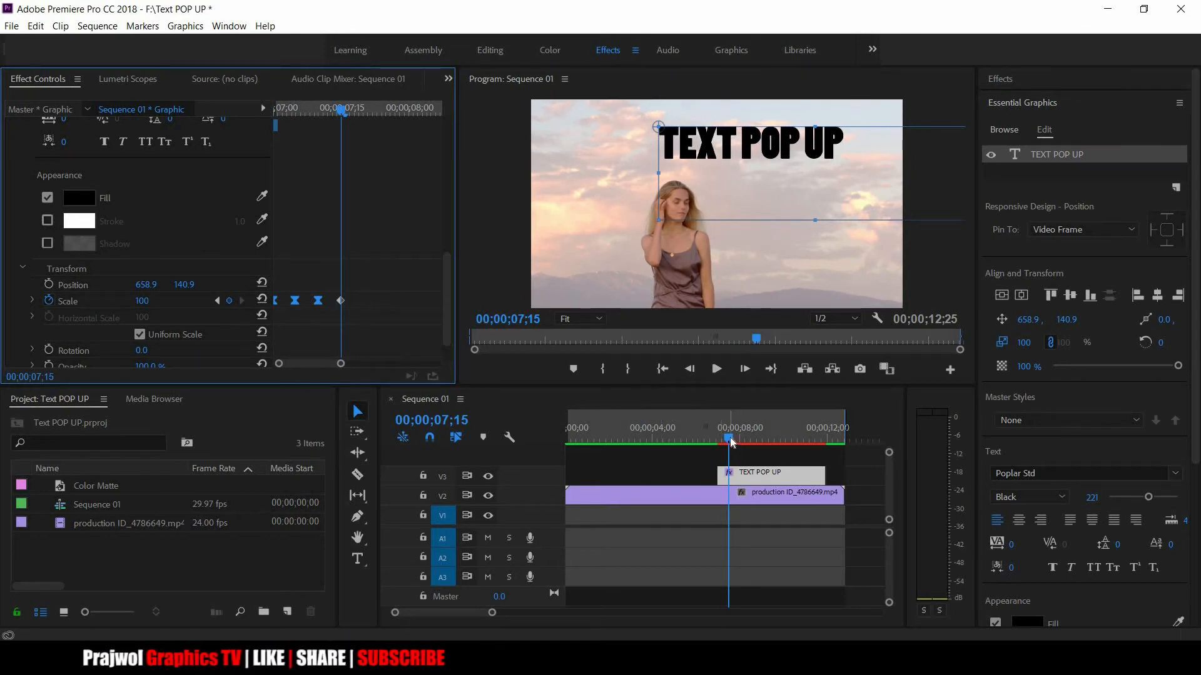
Step: Widen the effect settings area and add a Scale keyframe holding the title at 100 at 00;00;10;21
drag(733, 443, 796, 446)
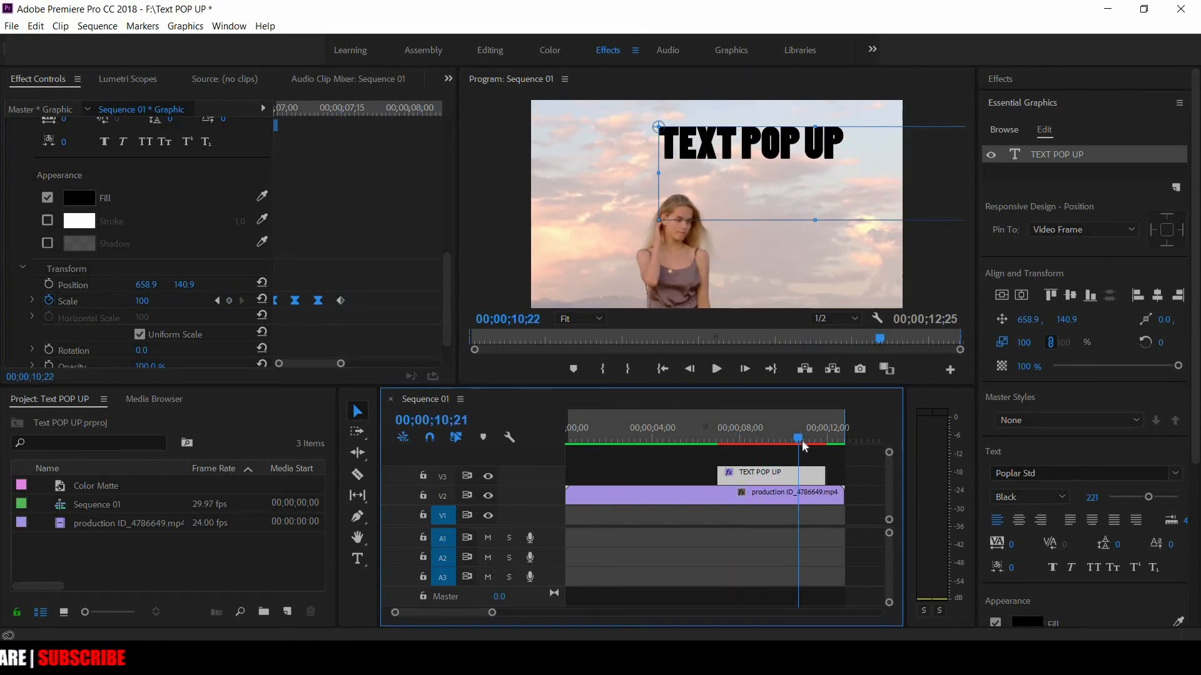
drag(803, 445, 805, 445)
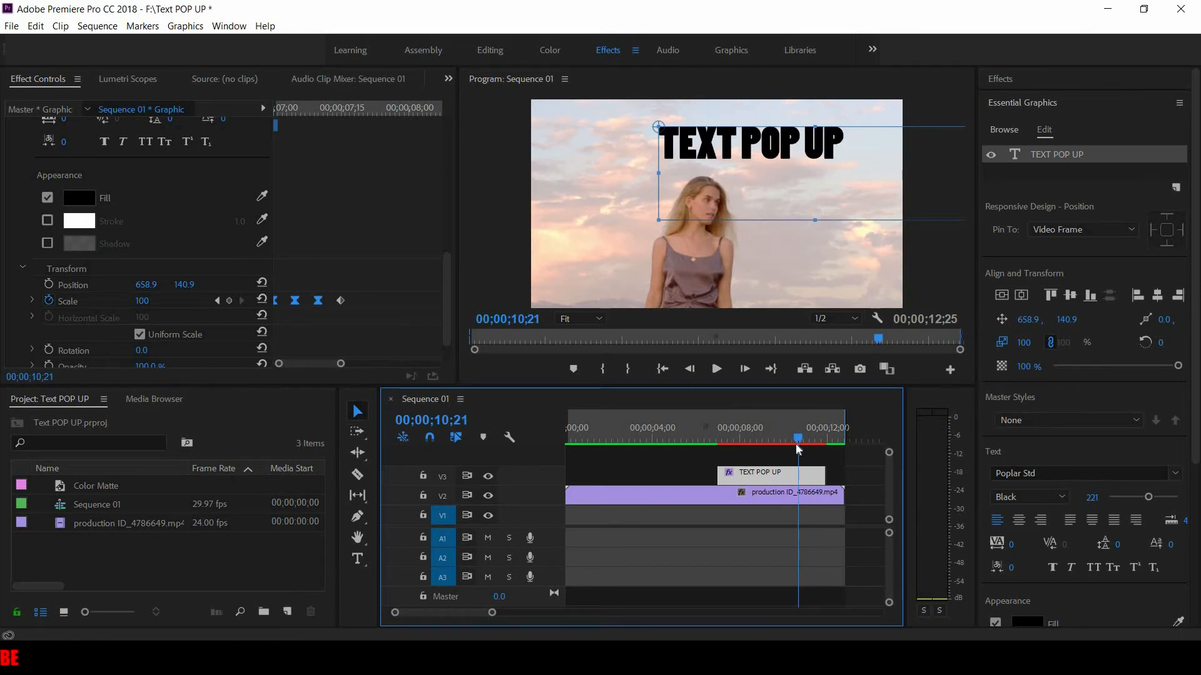
click(427, 250)
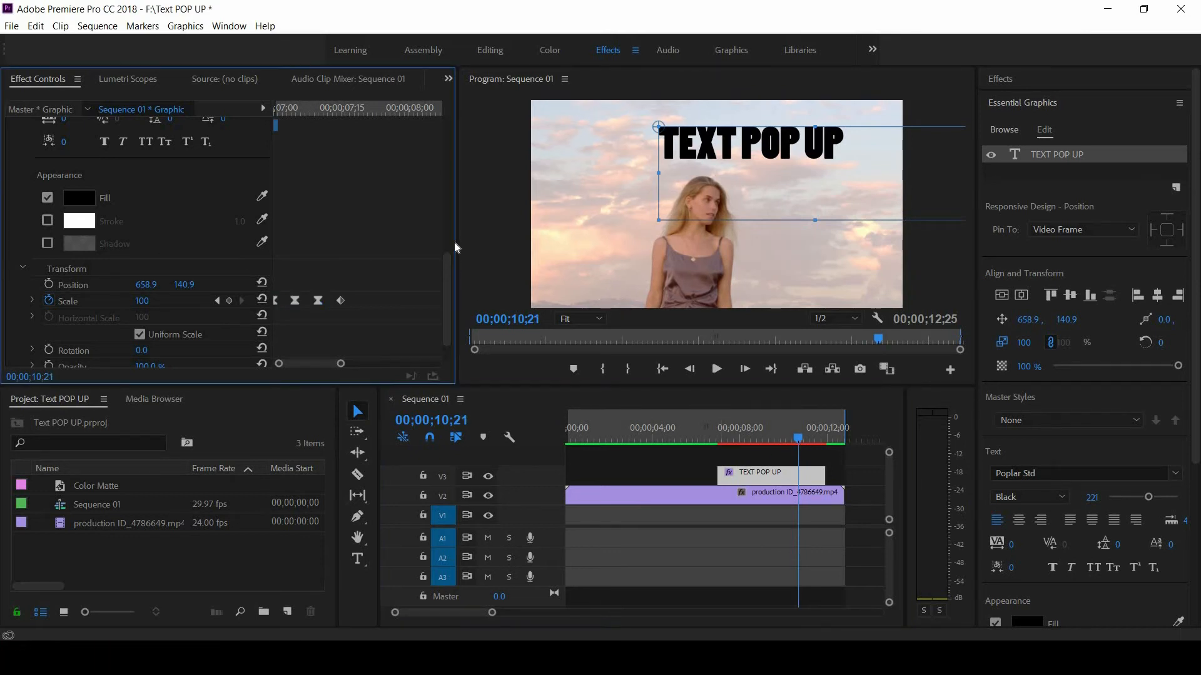
drag(455, 244, 490, 245)
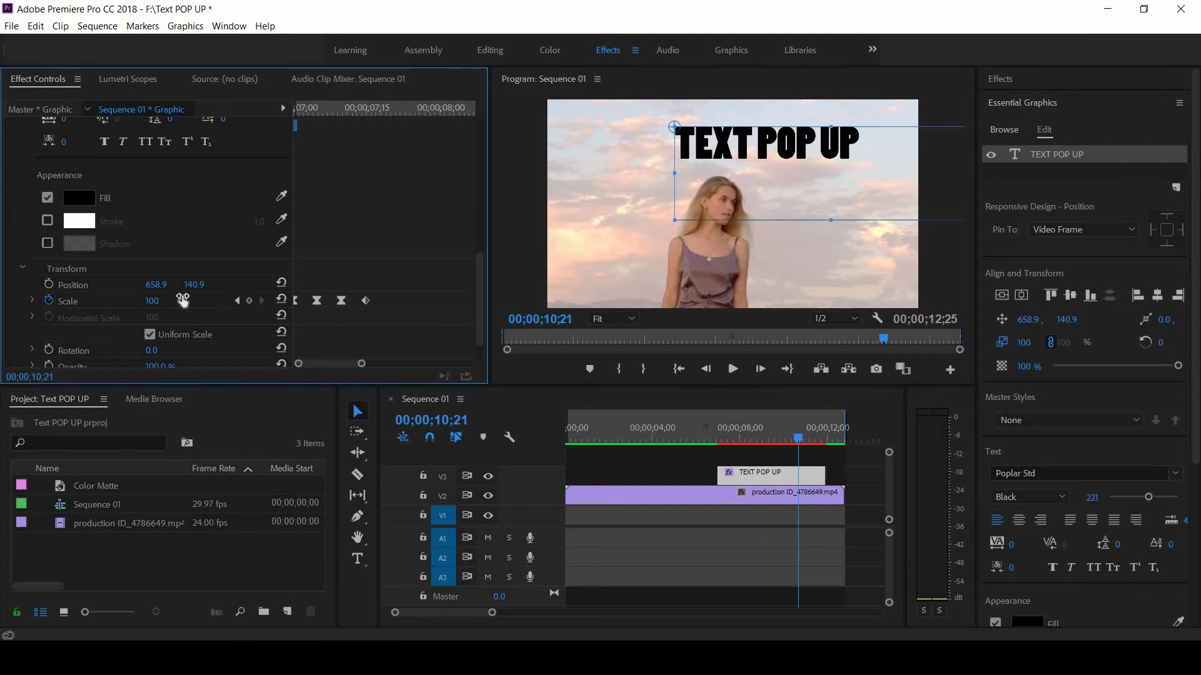
click(232, 330)
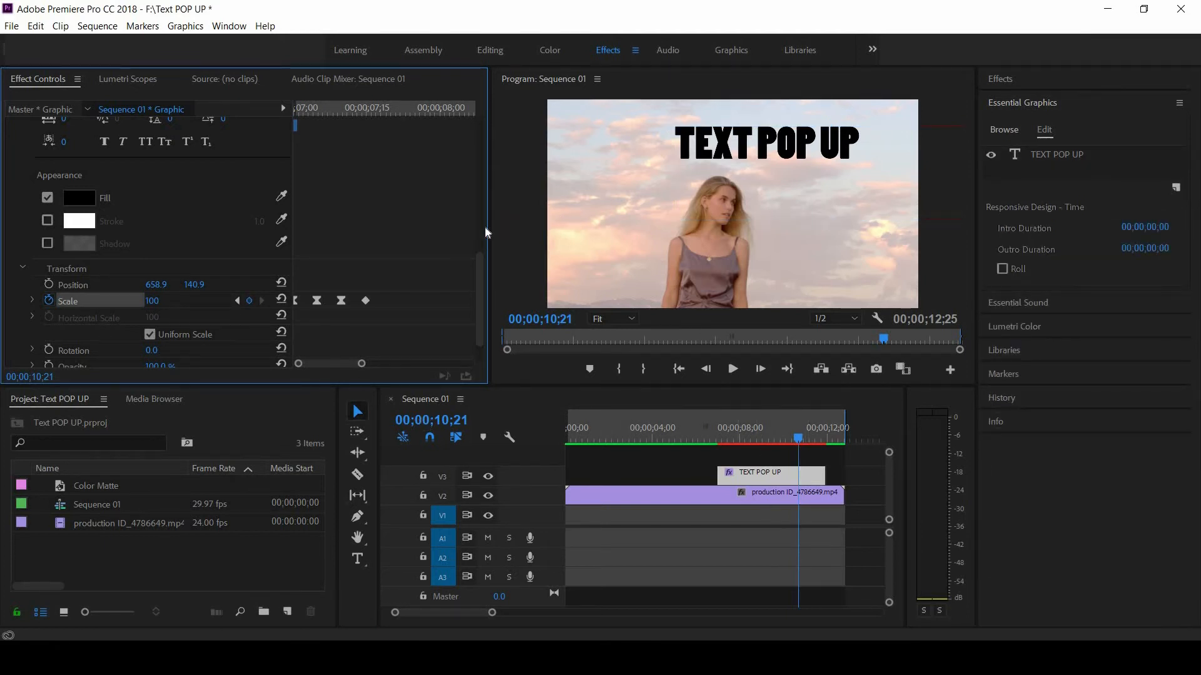
mouse_move(490, 230)
mouse_down()
mouse_move(632, 233)
mouse_move(509, 225)
mouse_up()
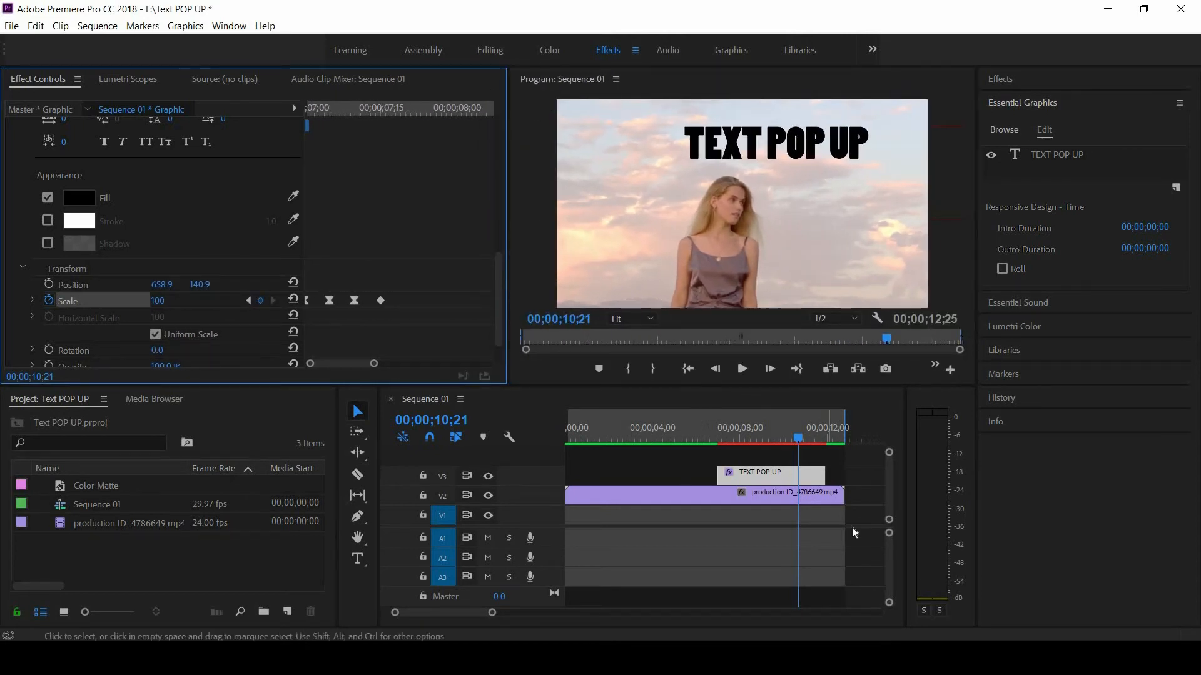
click(261, 303)
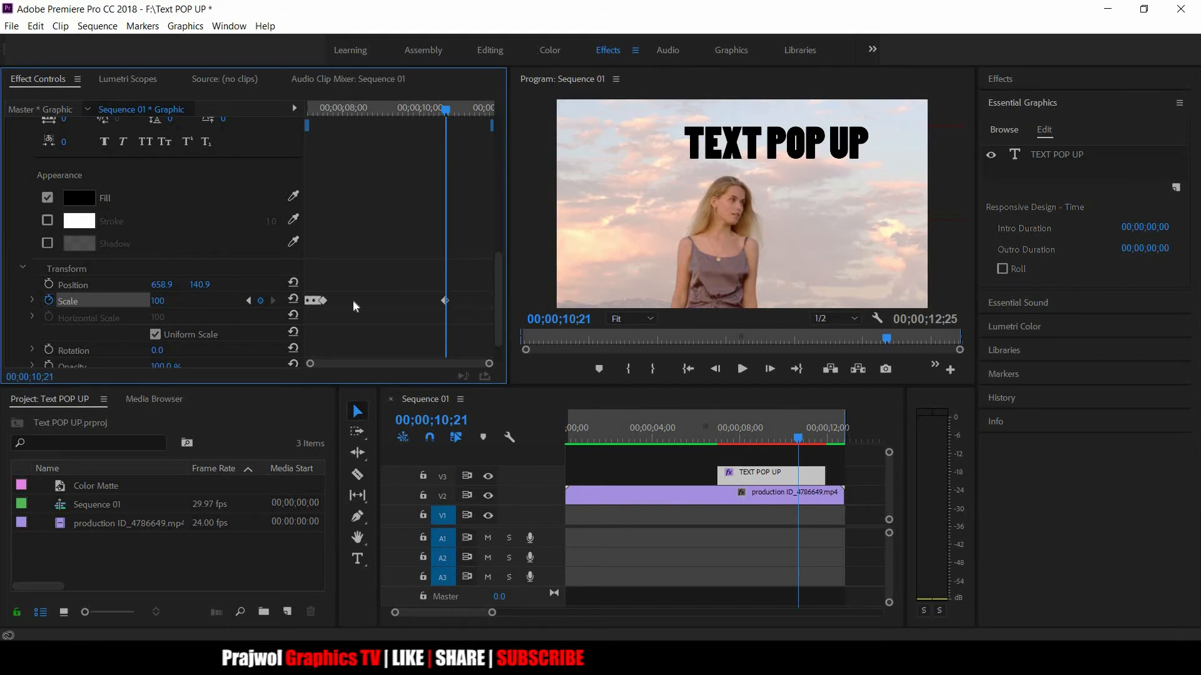
Step: Add a Transform Scale keyframe of 95 for the title five frames on, at 00;00;10;26
key(shift+Right)
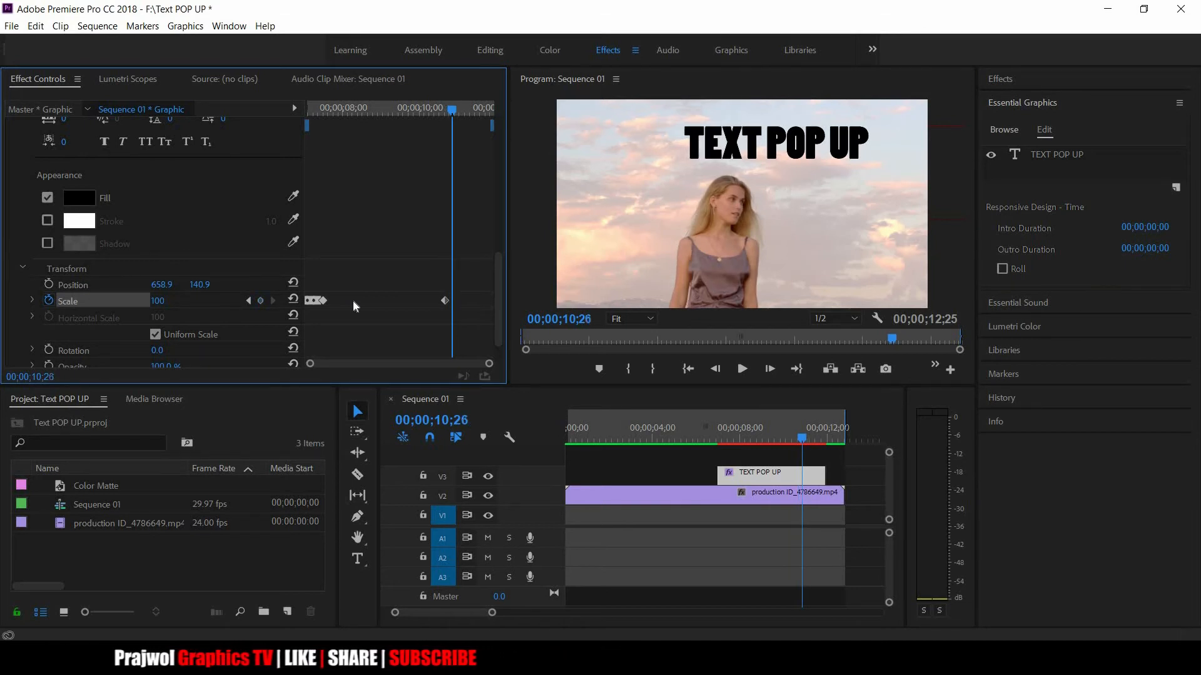
scroll(353, 299, down, 1)
click(184, 289)
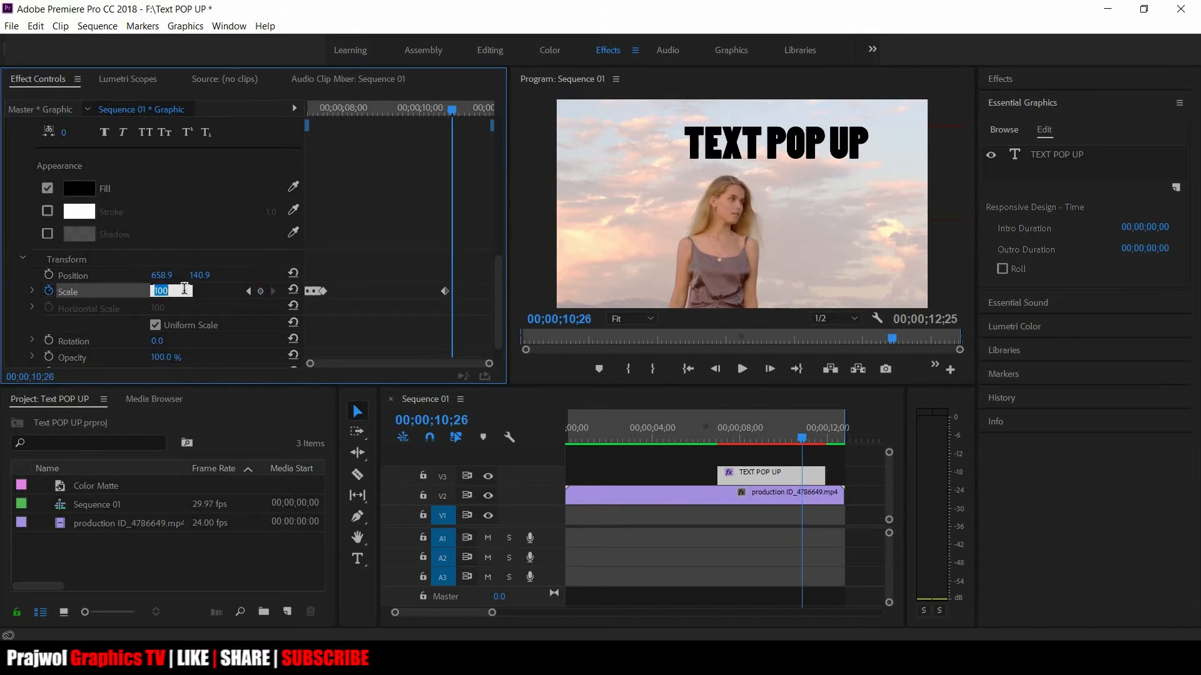
text(9)
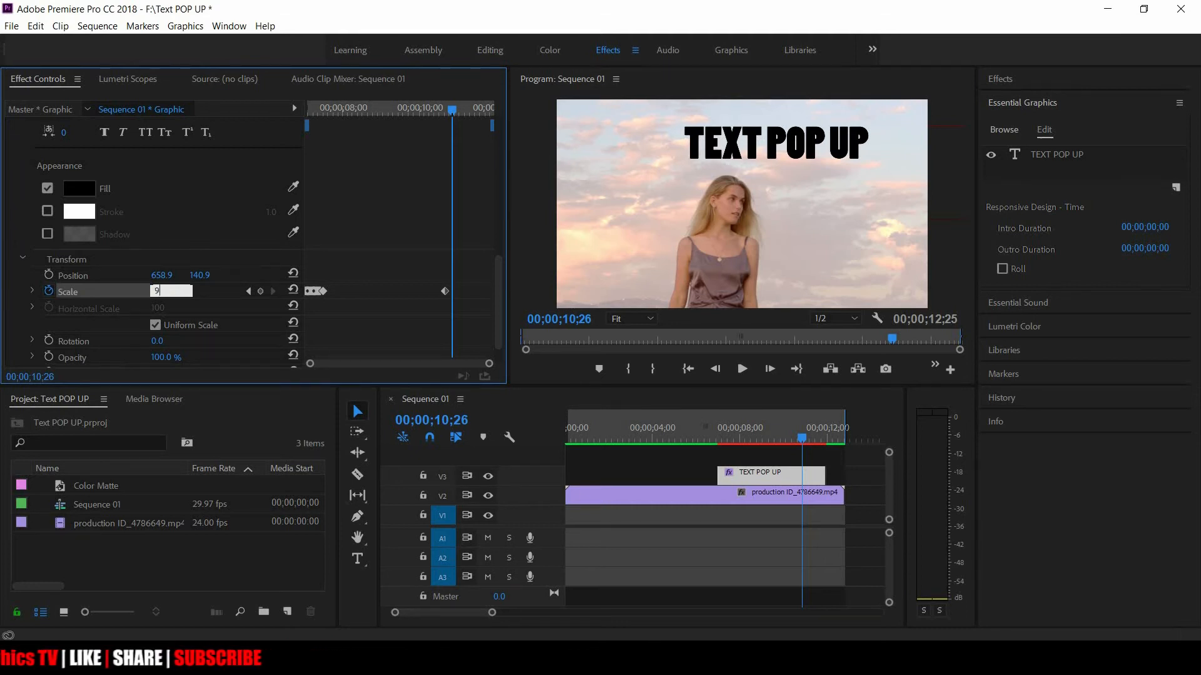
text(5)
key(Return)
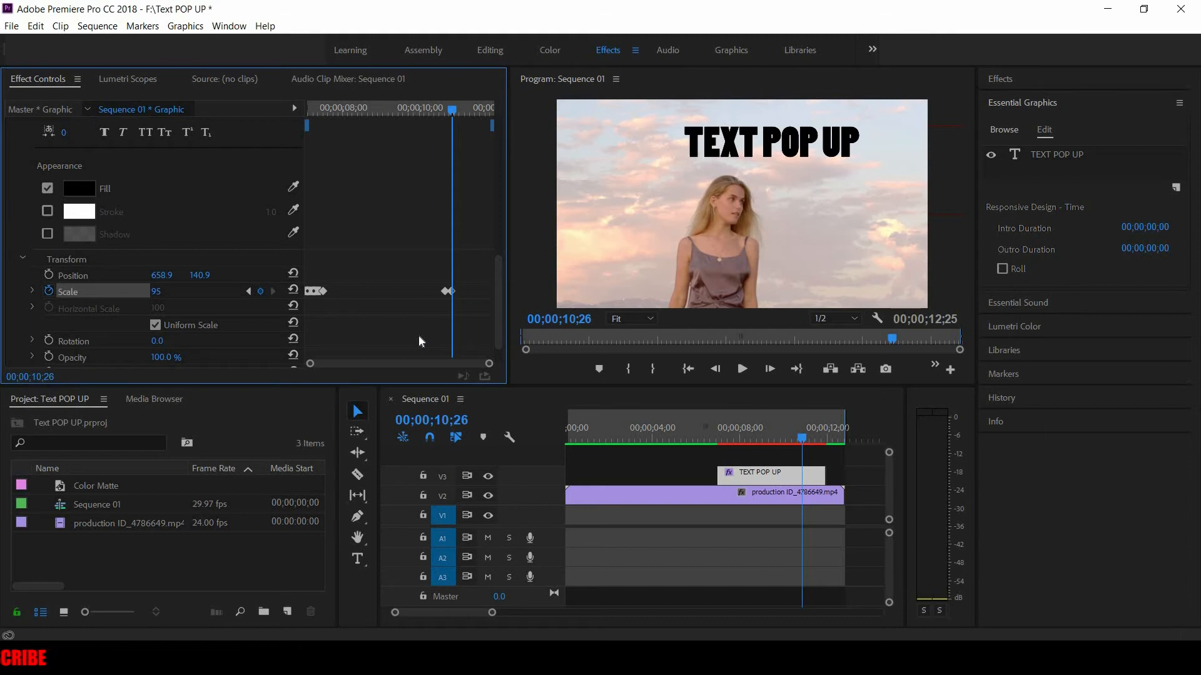
Step: Add a Transform Scale keyframe of 125 for the title five frames on, at 00;00;11;01
key(shift+Right)
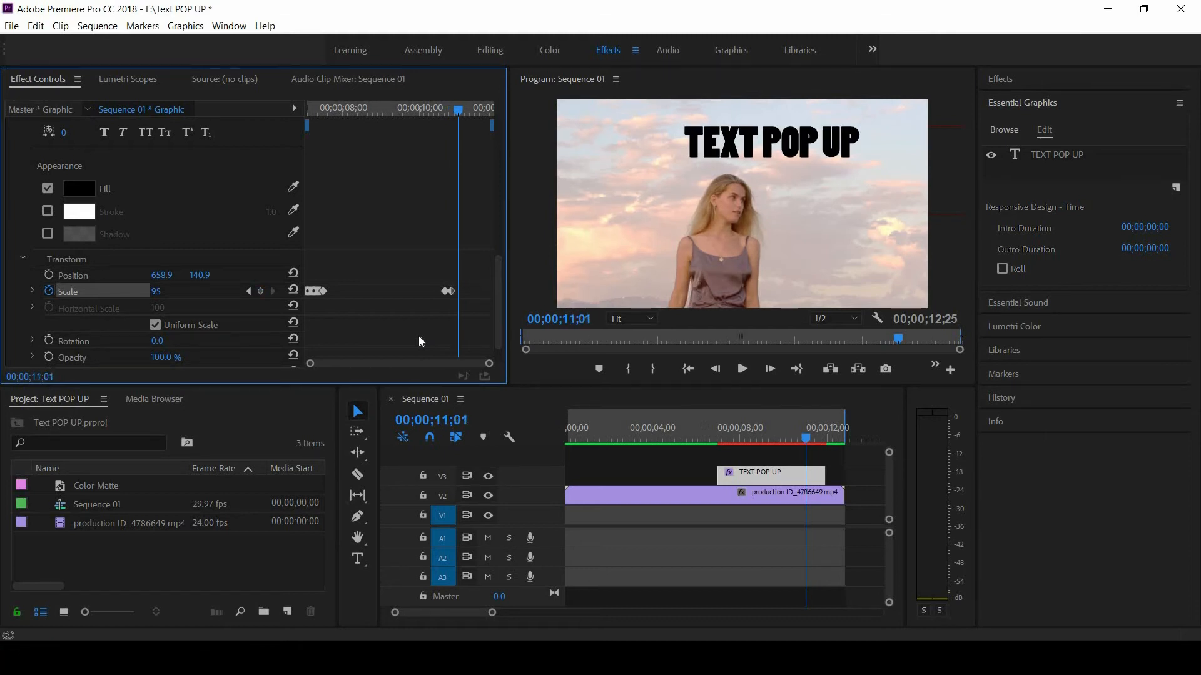
scroll(37, 297, down, 1)
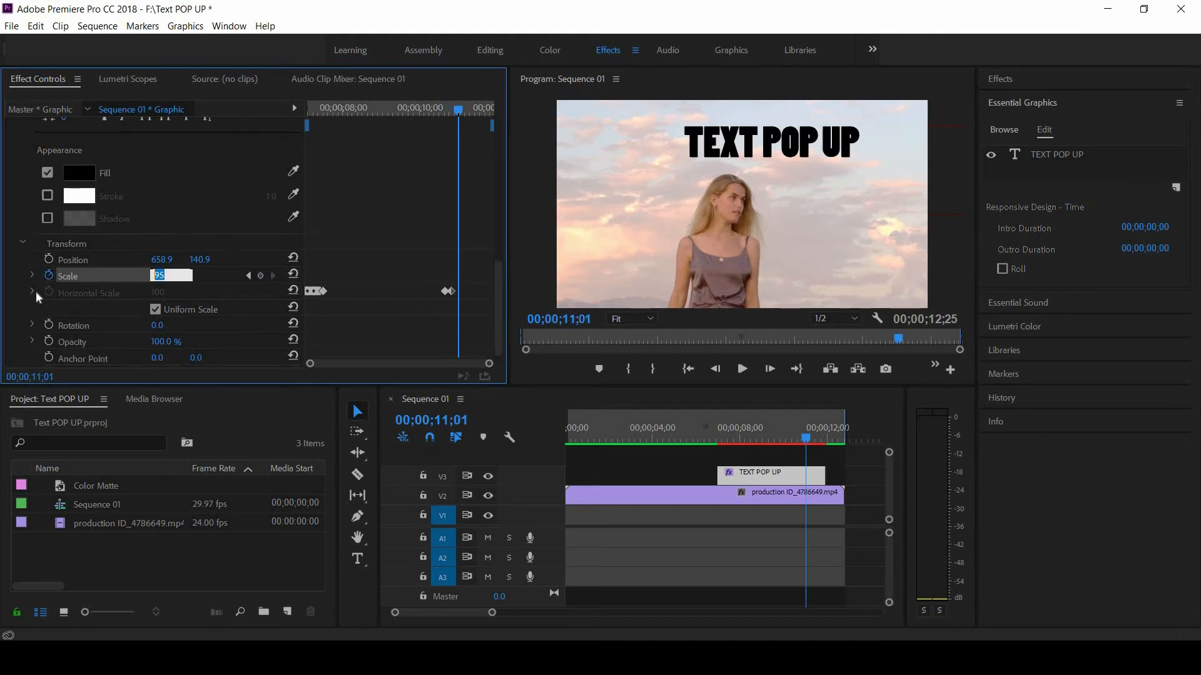
text(125)
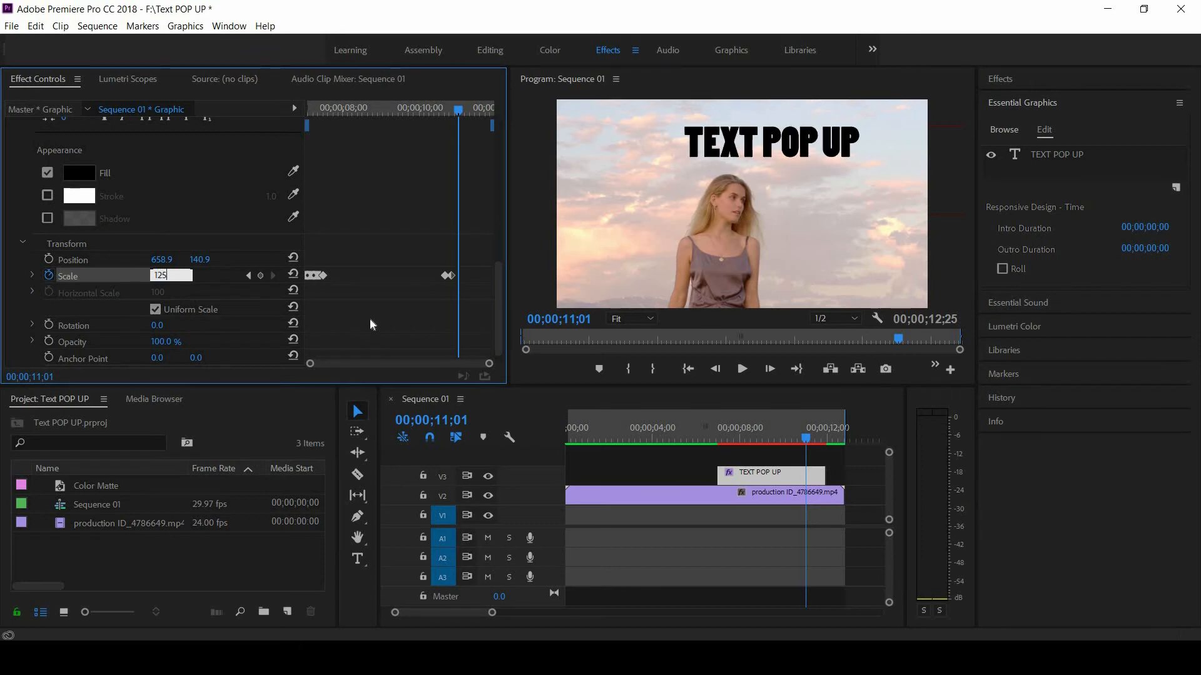
key(Return)
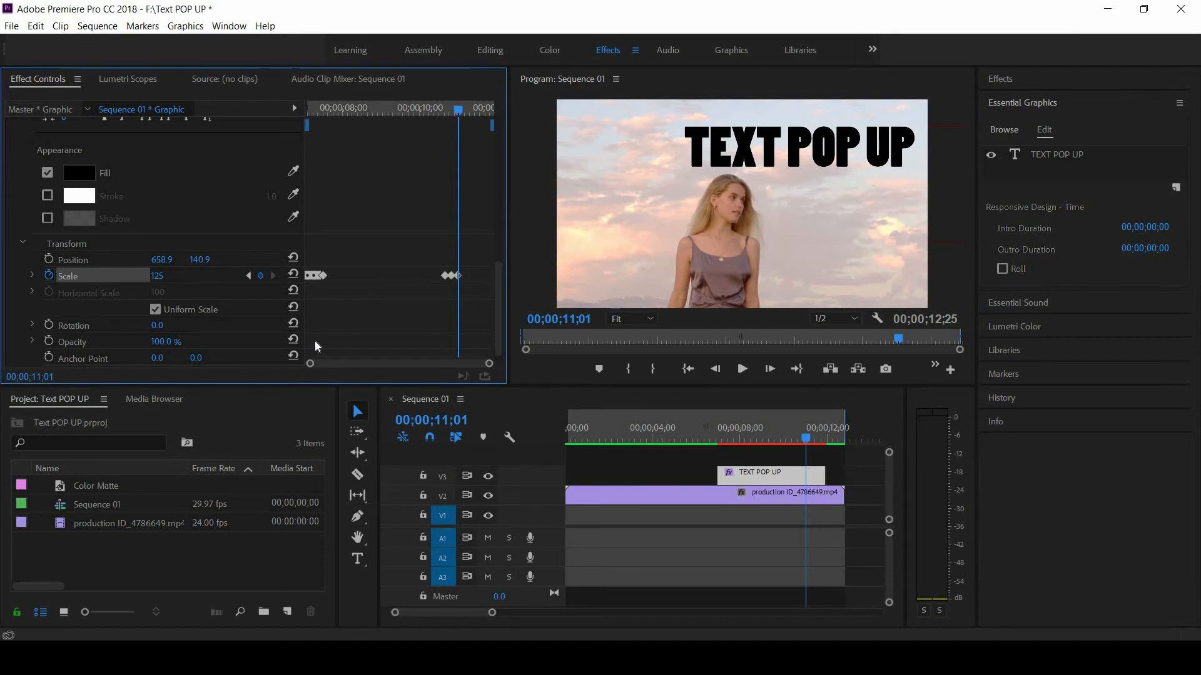
Step: Add a closing Transform Scale keyframe of 0 for the title at 00;00;11;06
key(shift+Right)
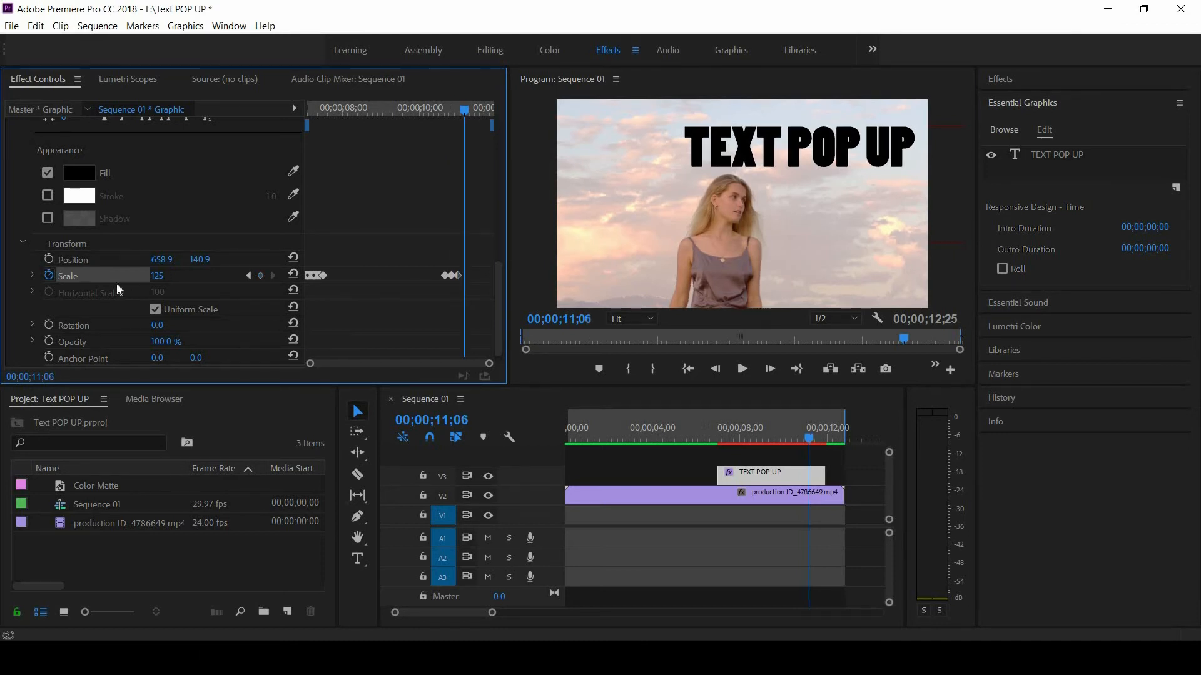
click(158, 276)
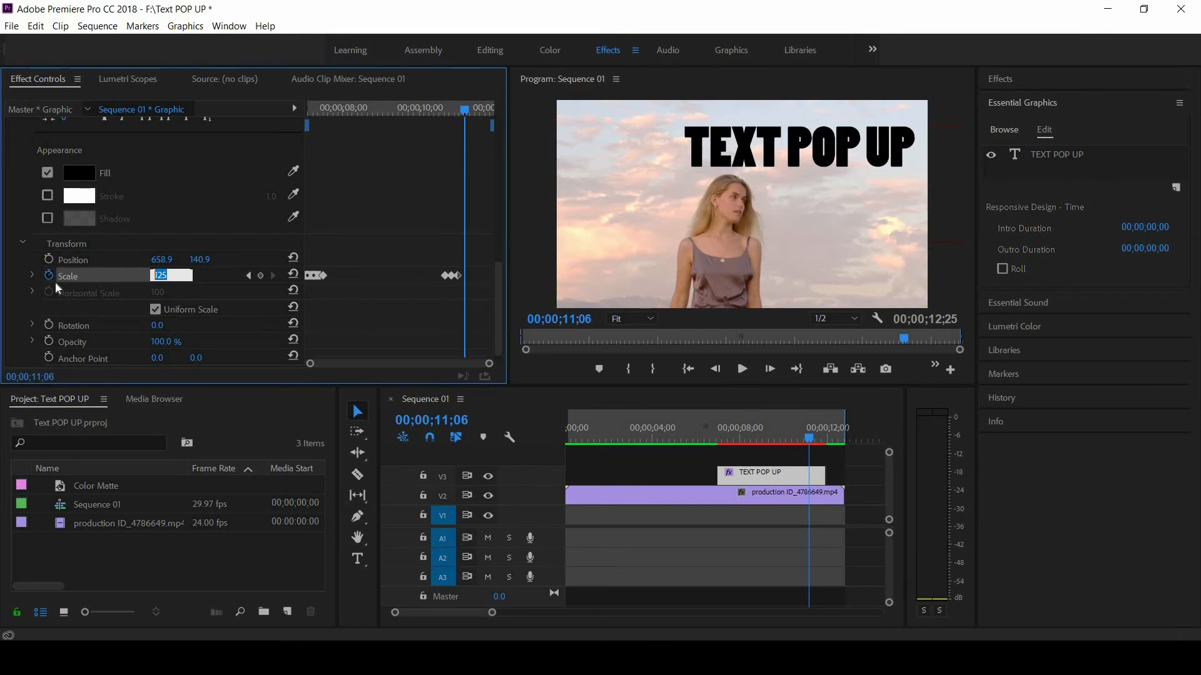
text(0)
click(434, 323)
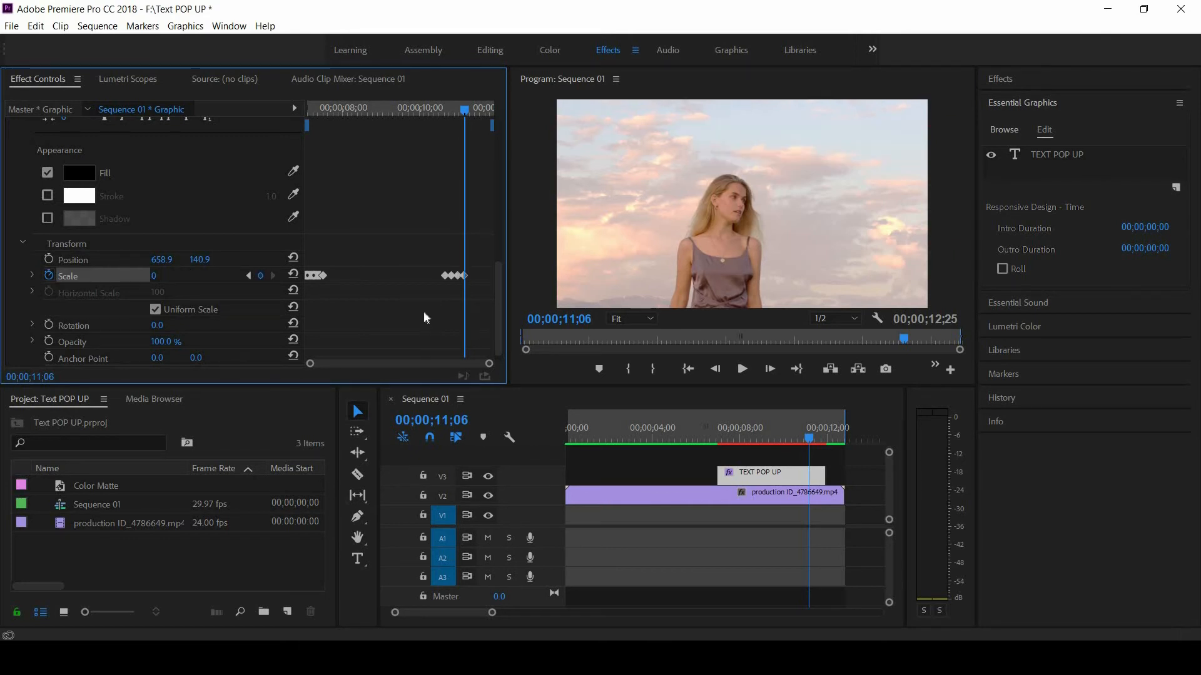
Step: Set the last three closing Scale keyframes of the title to Bezier interpolation
key(equal)
key(equal)
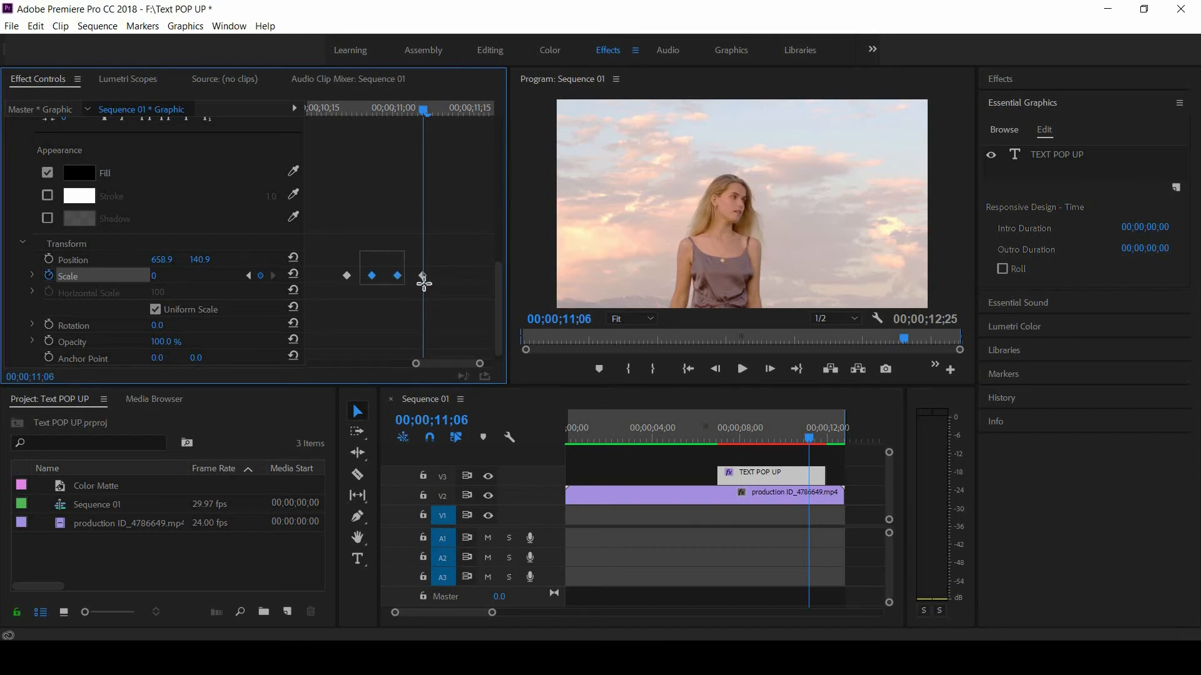
right_click(424, 276)
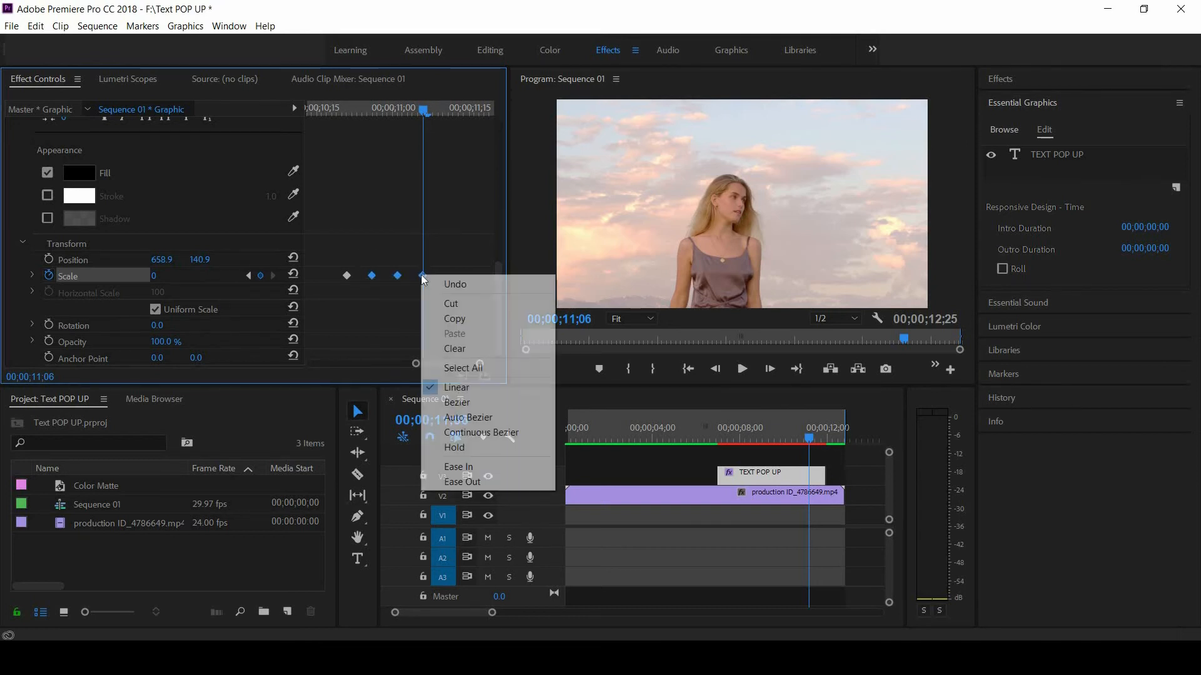
click(457, 403)
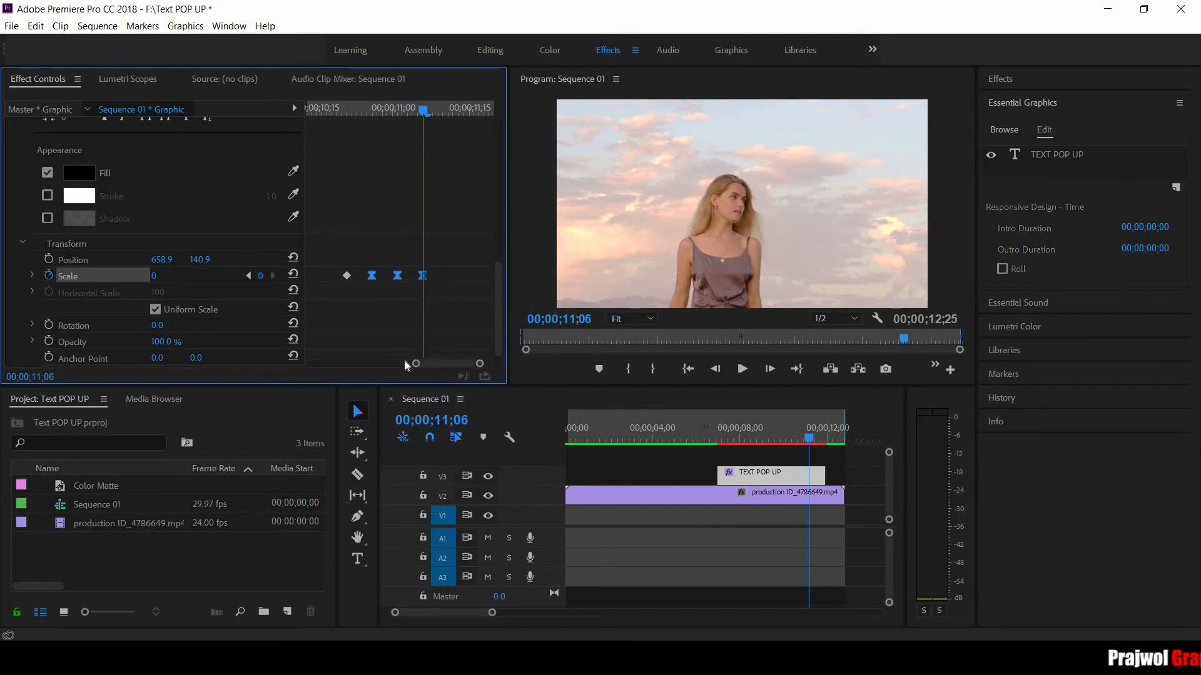
Step: Play back the title from its start at 00;00;07;00 to check the pop-up animation
drag(416, 367, 314, 363)
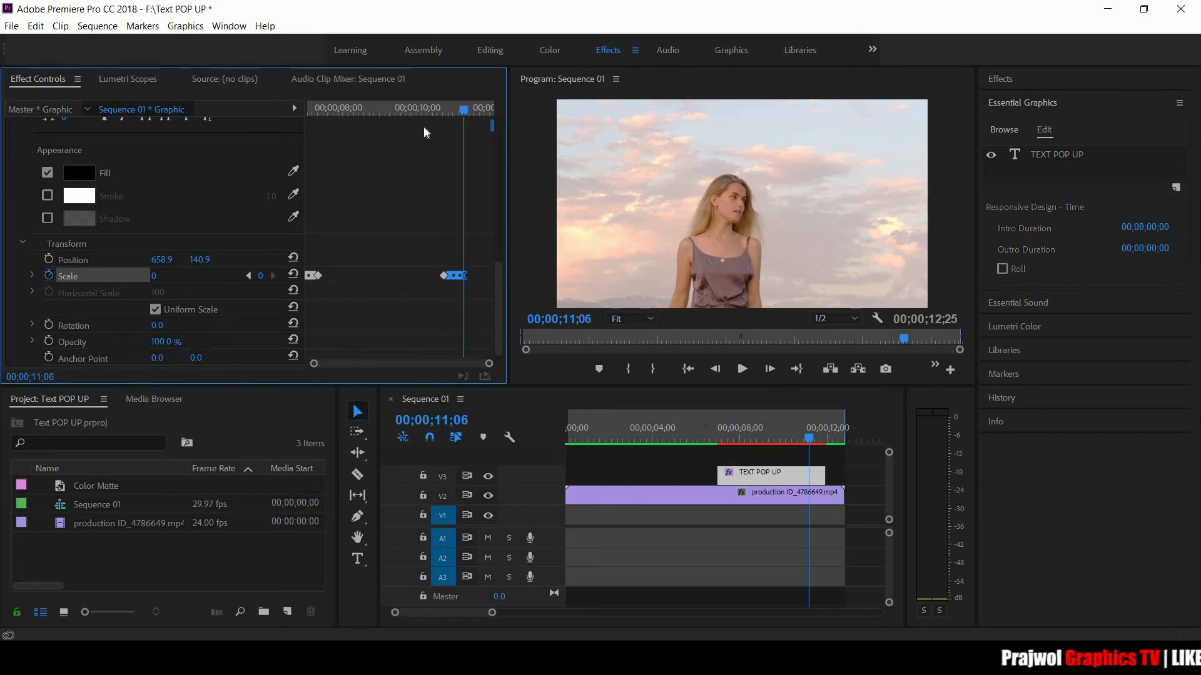
drag(464, 116, 162, 156)
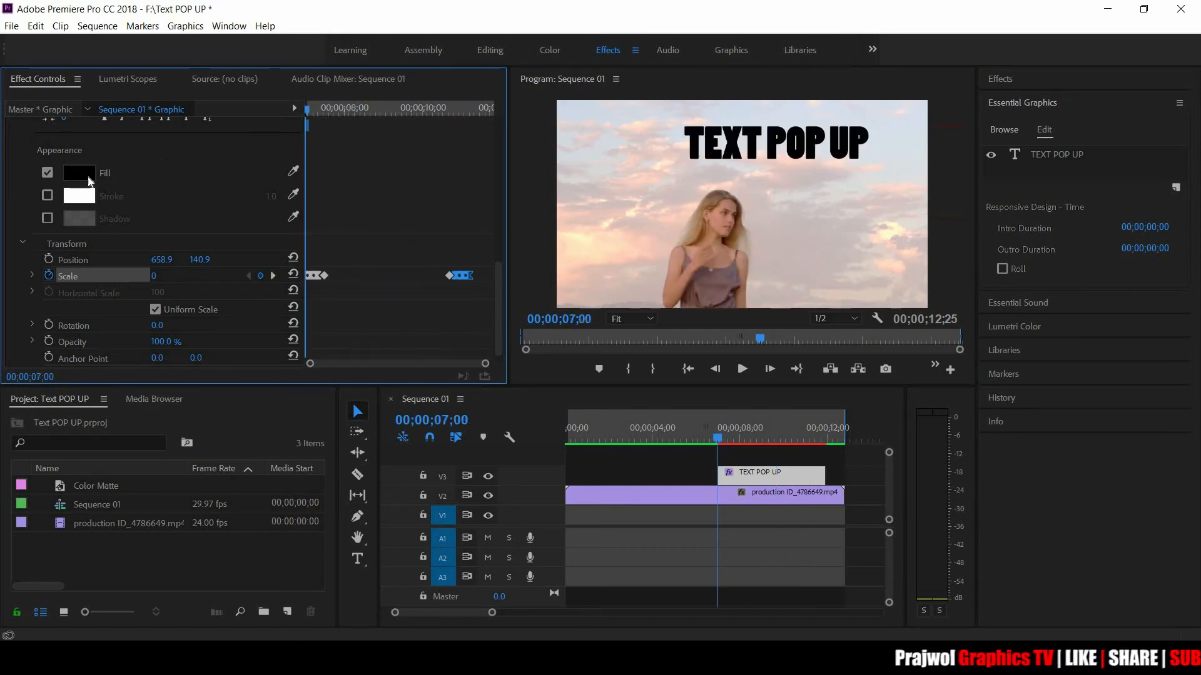
key(space)
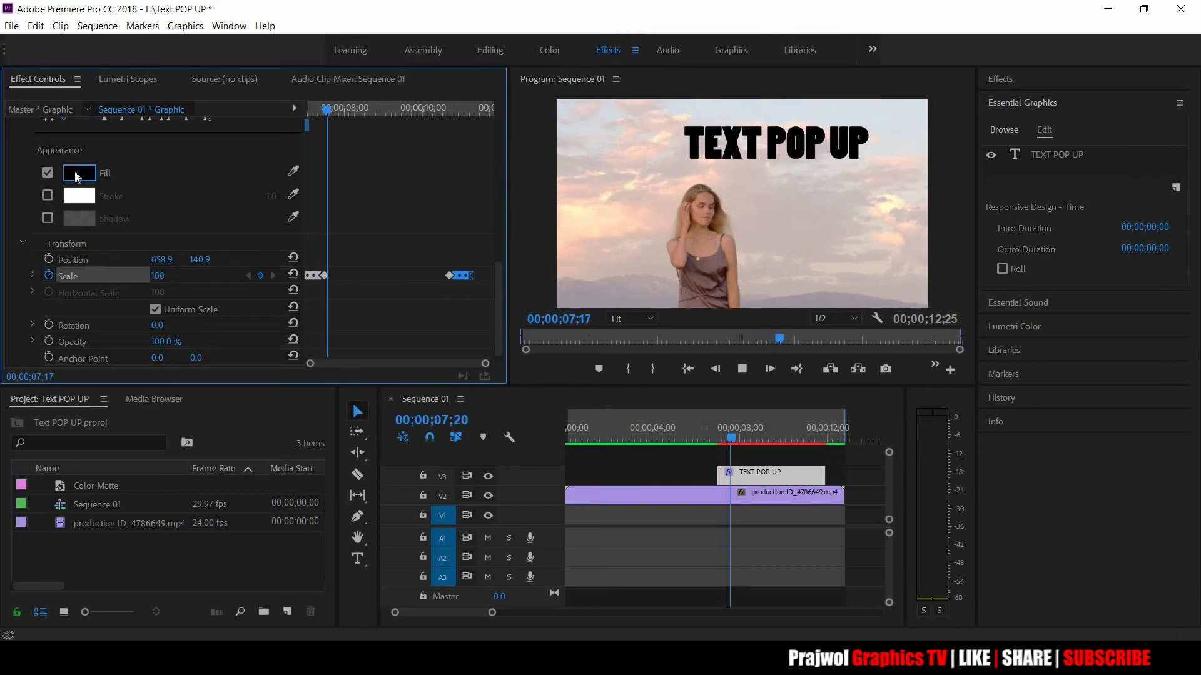
key(space)
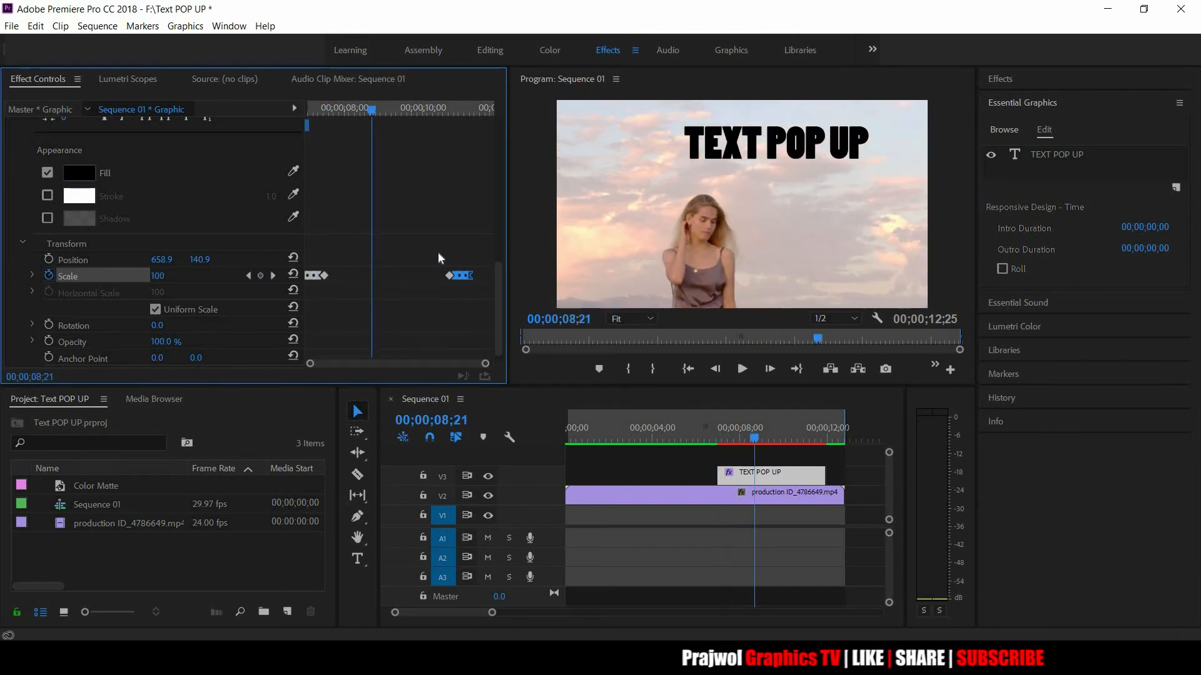
Step: Move the four closing Scale keyframes earlier so they begin just after 00;00;08;21, and play back the title
drag(479, 297, 389, 278)
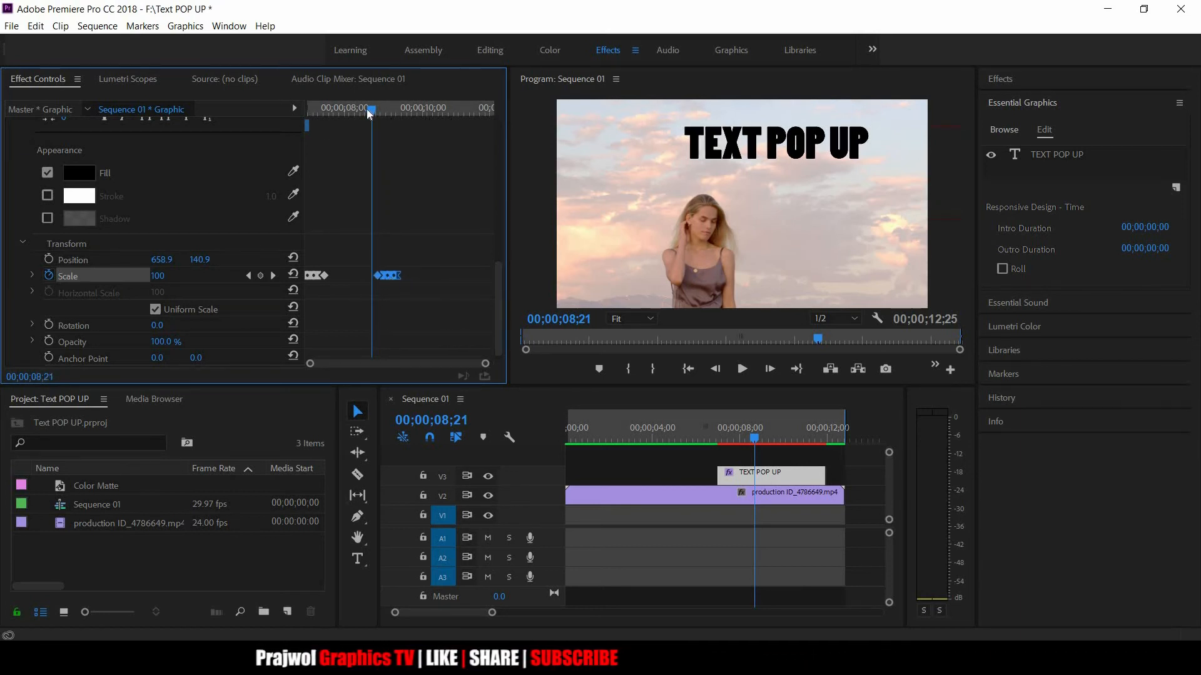
drag(370, 112, 158, 150)
key(space)
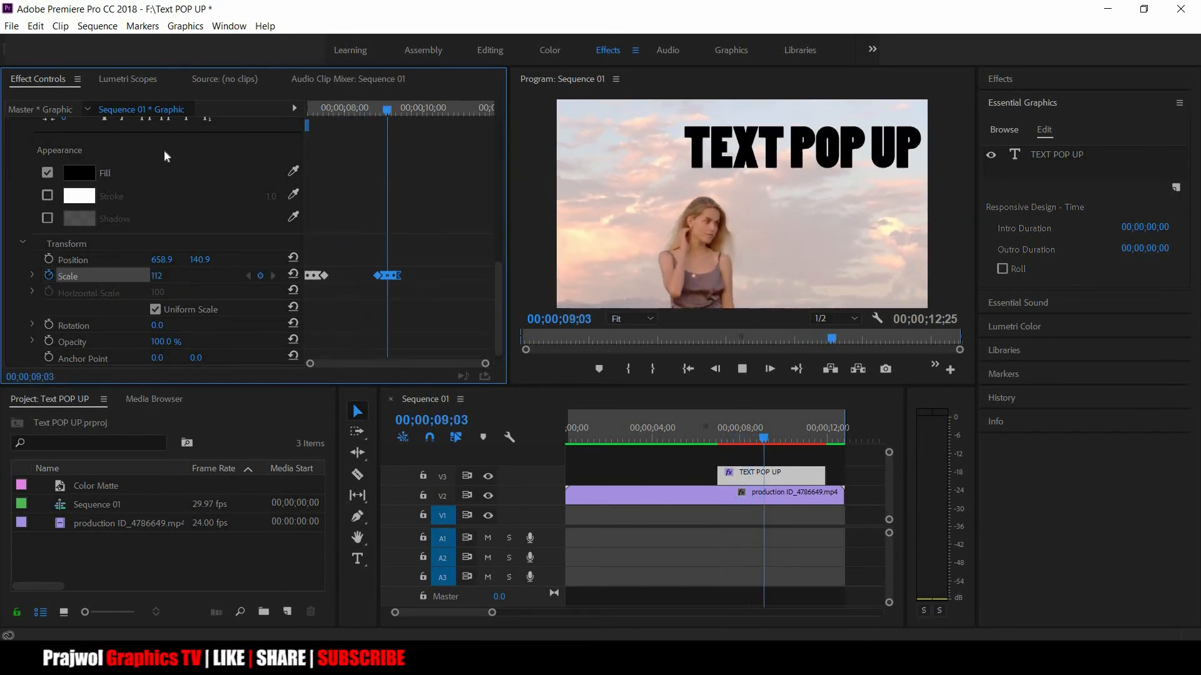
key(space)
Step: Move the title's anchor point to the middle of its text, at about 529.5, 145.6, keeping the text in place
drag(383, 113, 361, 119)
scroll(500, 251, up, 3)
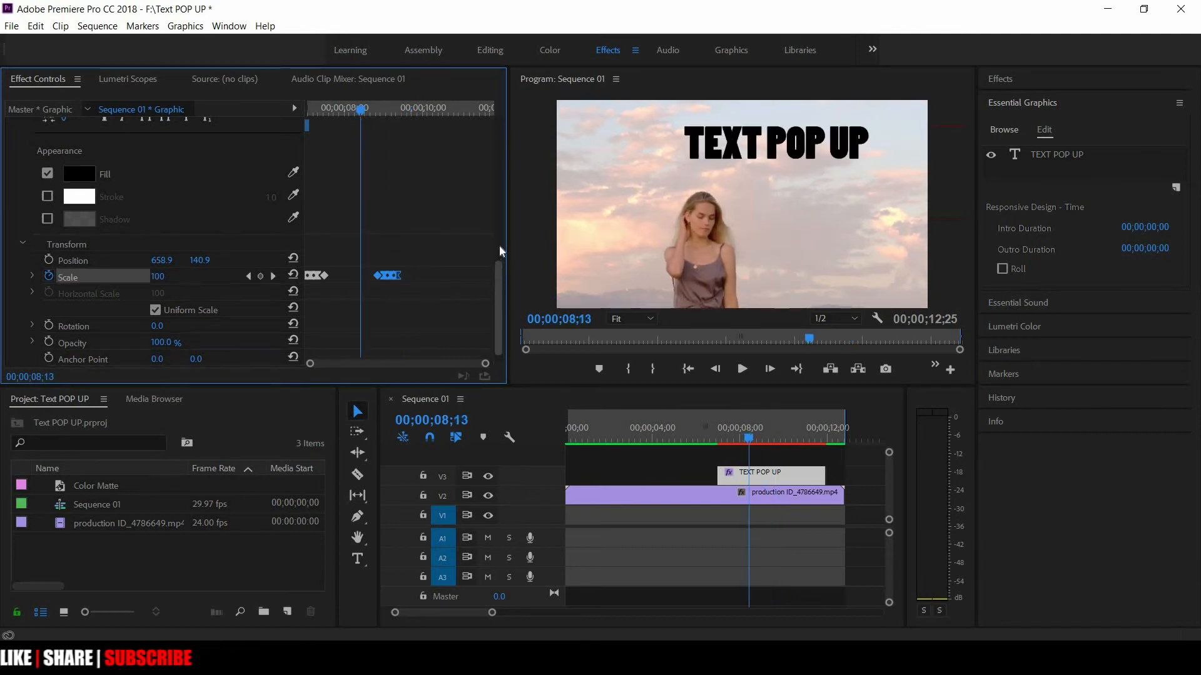
drag(501, 268, 490, 208)
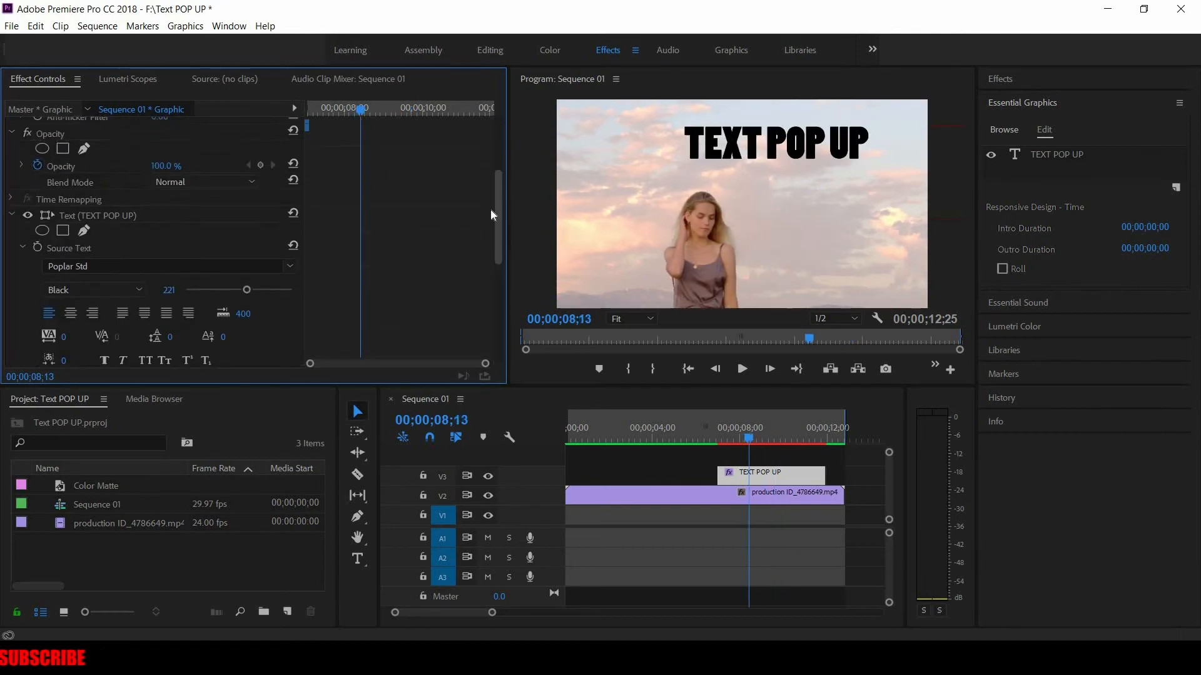
click(118, 216)
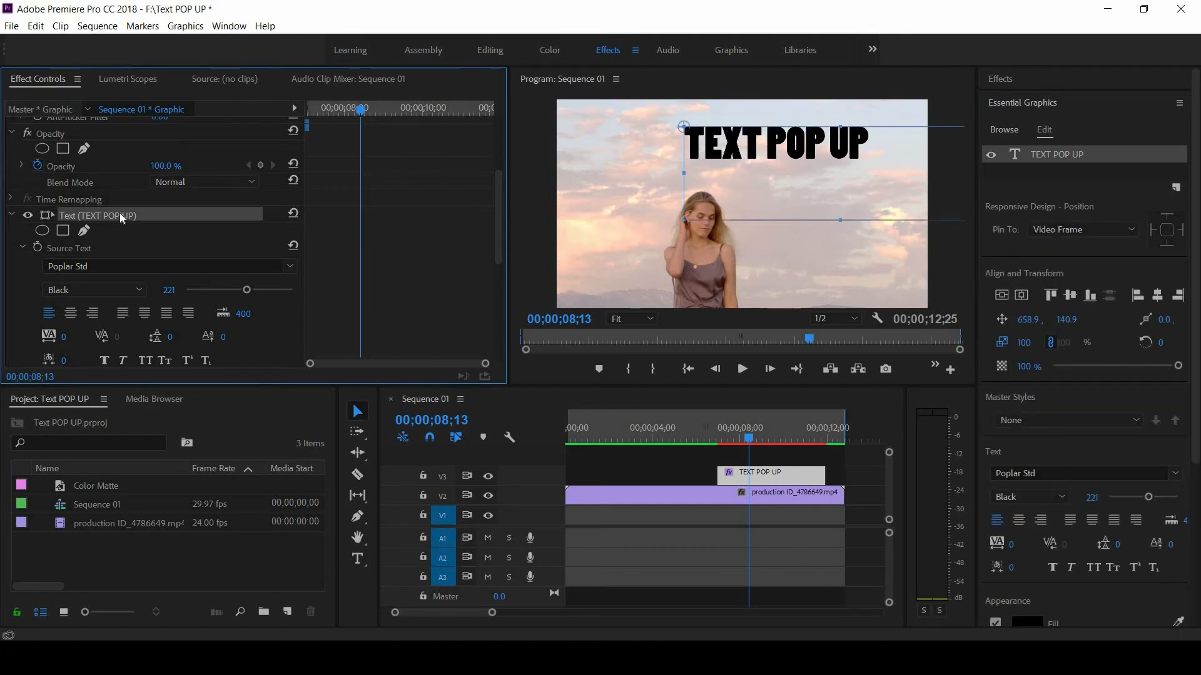
click(689, 128)
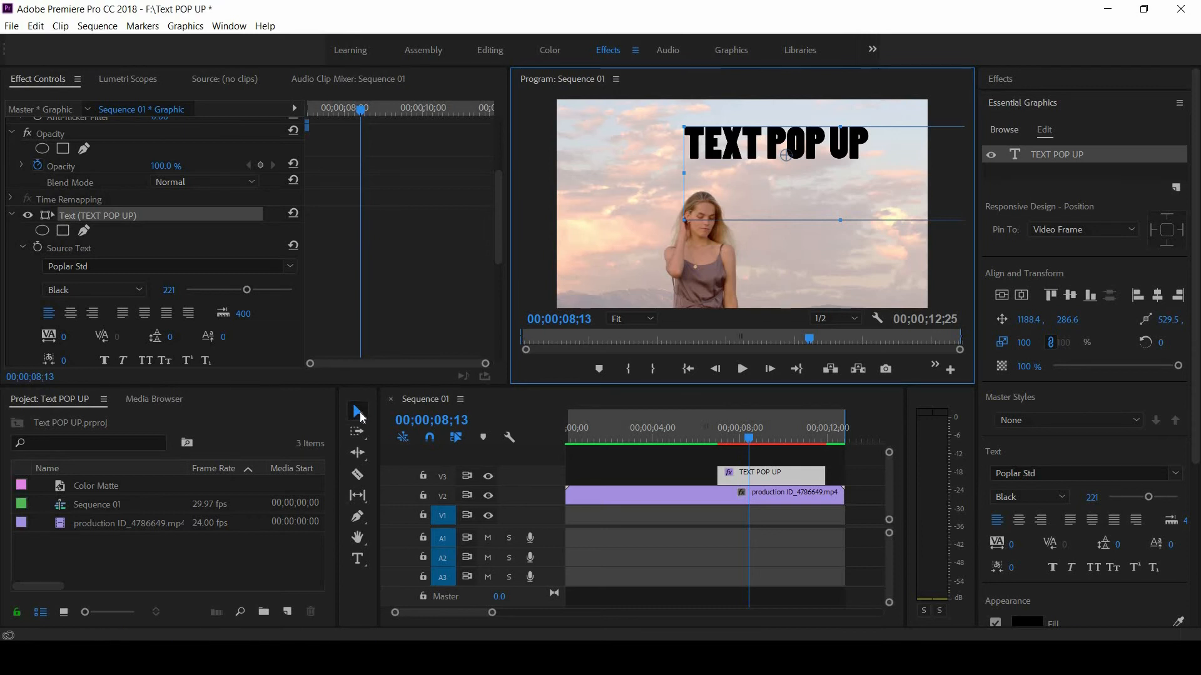
click(359, 414)
Step: Play back the title twice from 00;00;07;00 to check how it scales around the centred anchor point
drag(740, 445, 719, 445)
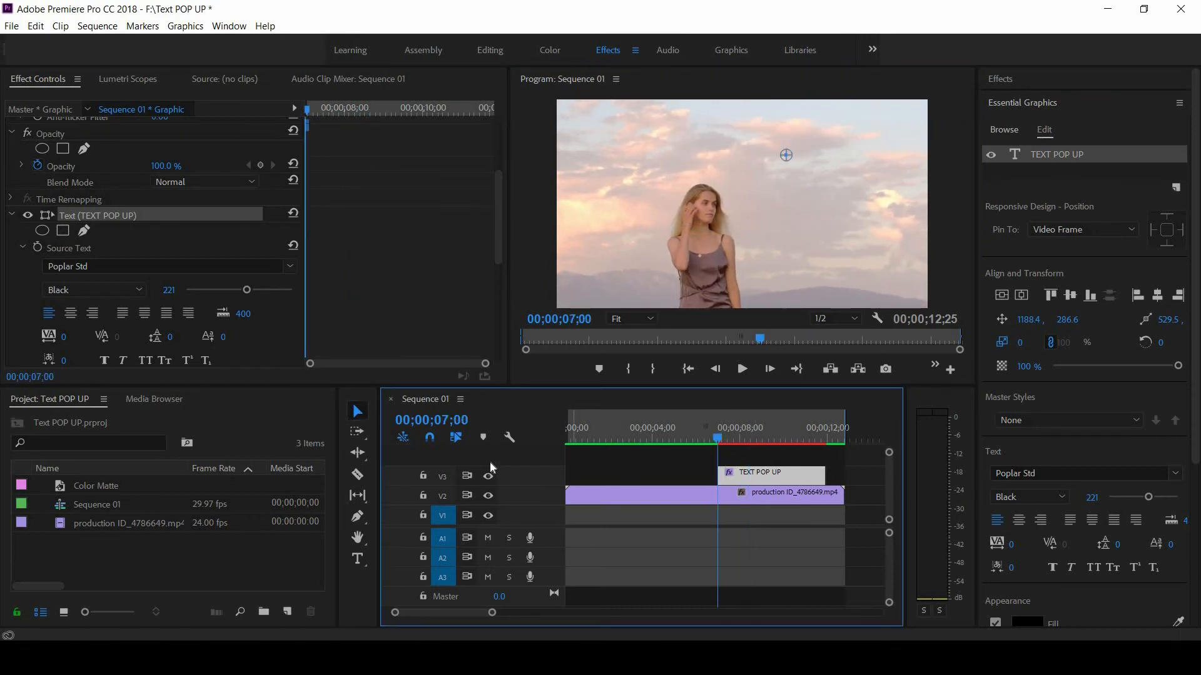
key(space)
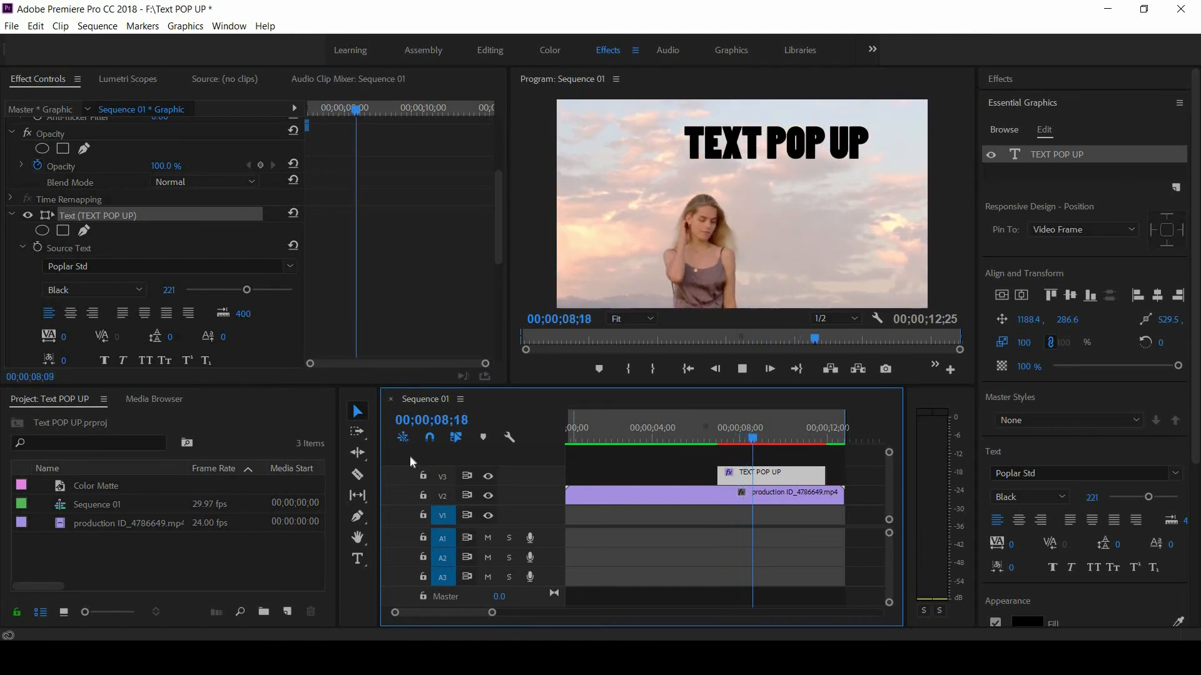
key(space)
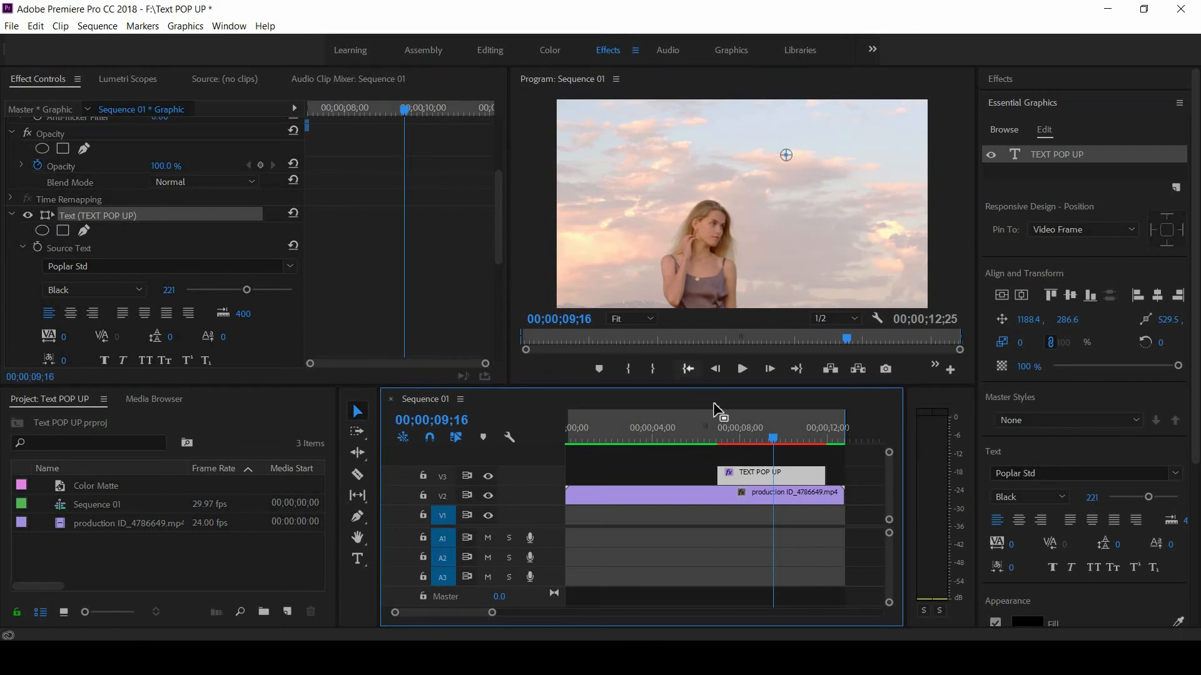
drag(774, 440, 718, 443)
key(space)
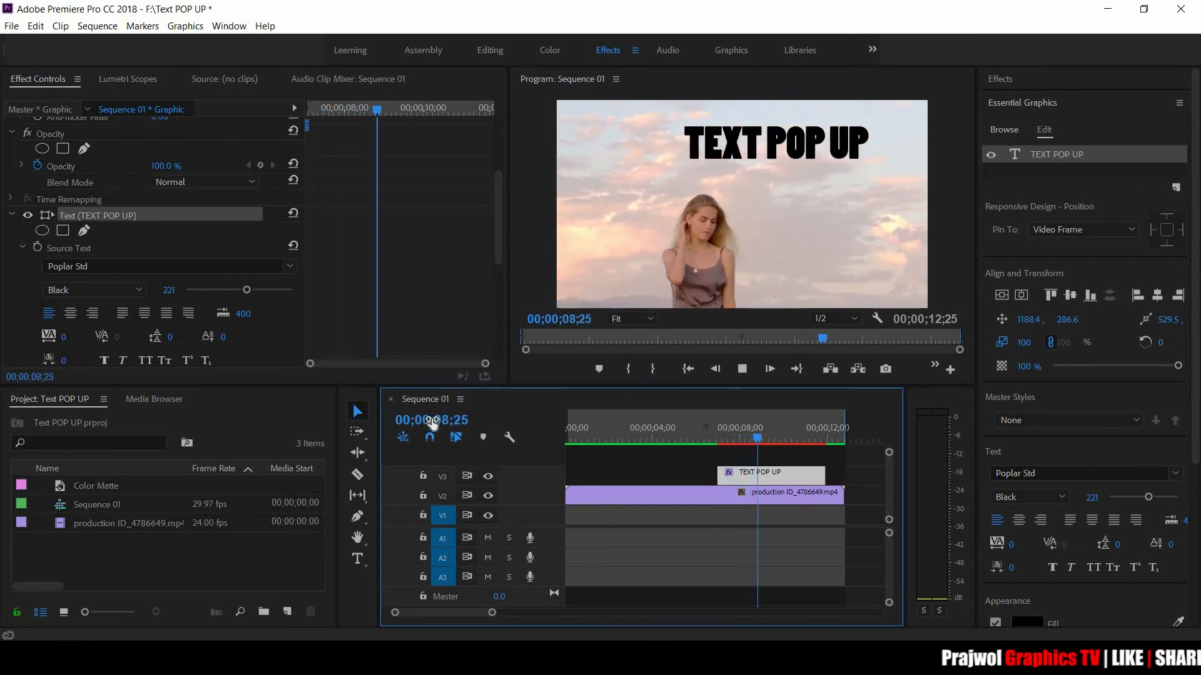
key(space)
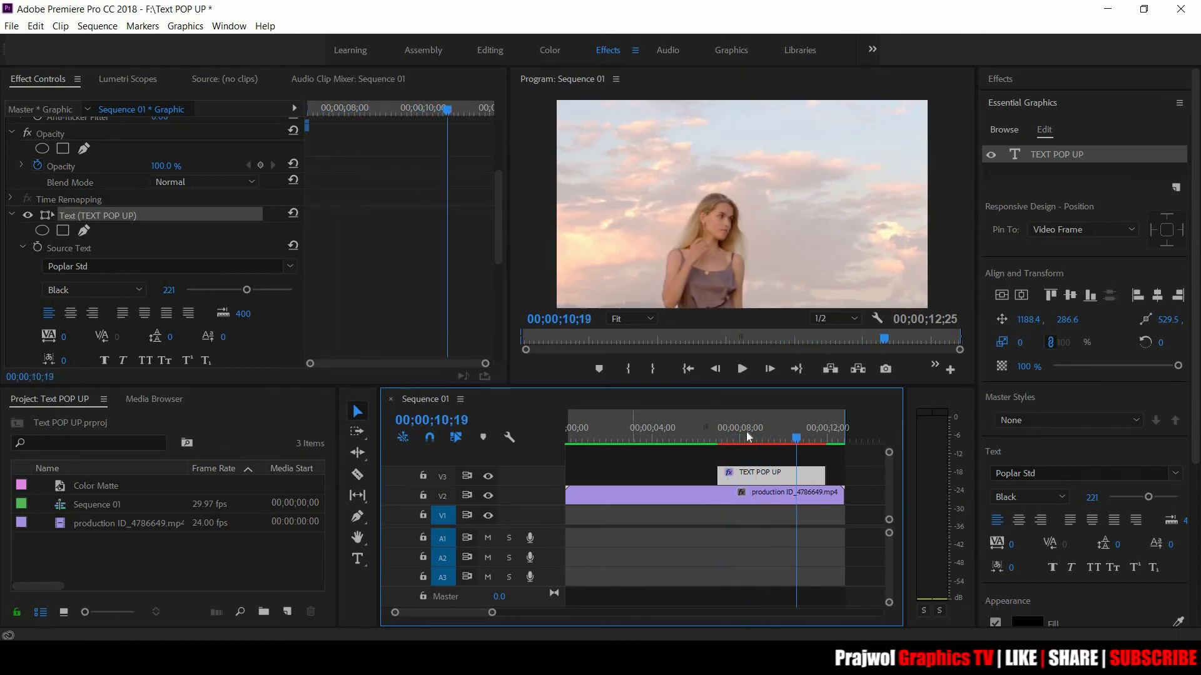
Step: Apply Continuous Bezier interpolation to the last three closing Scale keyframes of the title
drag(796, 439, 748, 439)
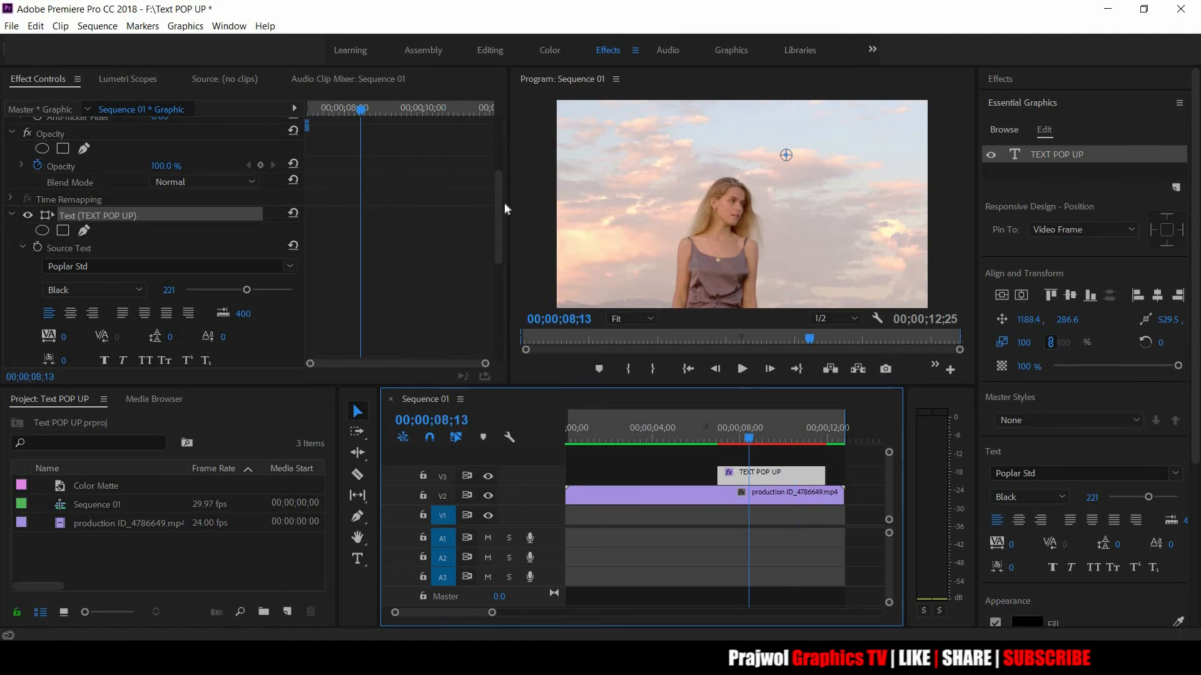
drag(500, 252, 495, 350)
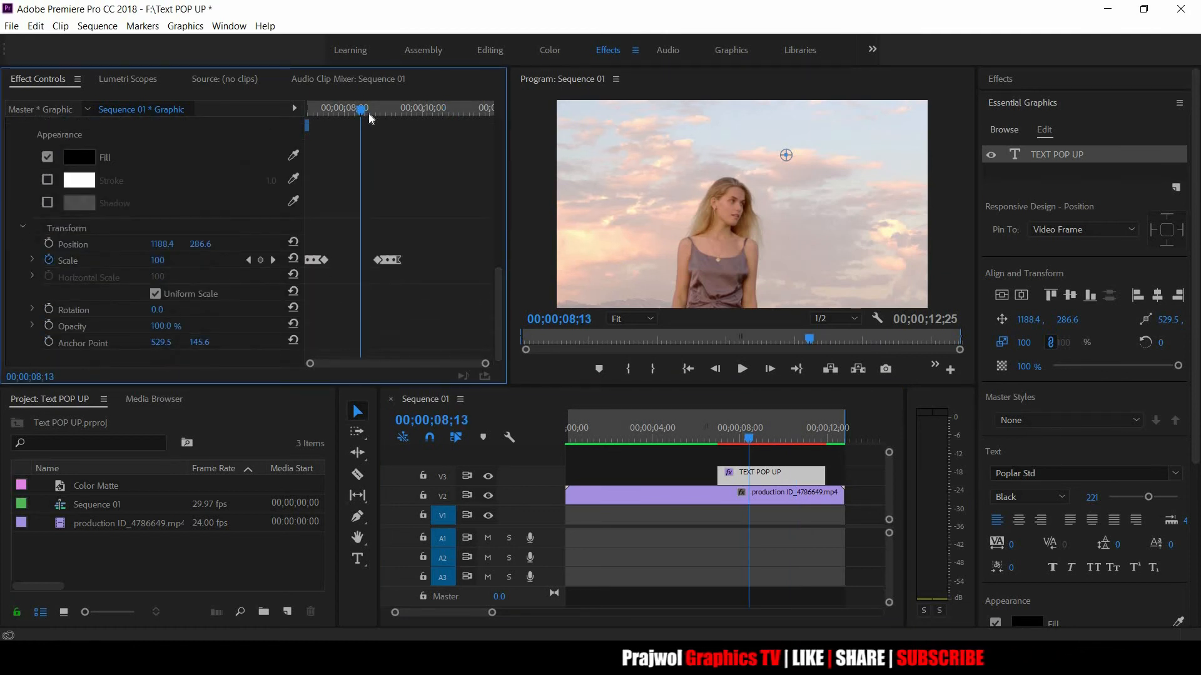
click(388, 109)
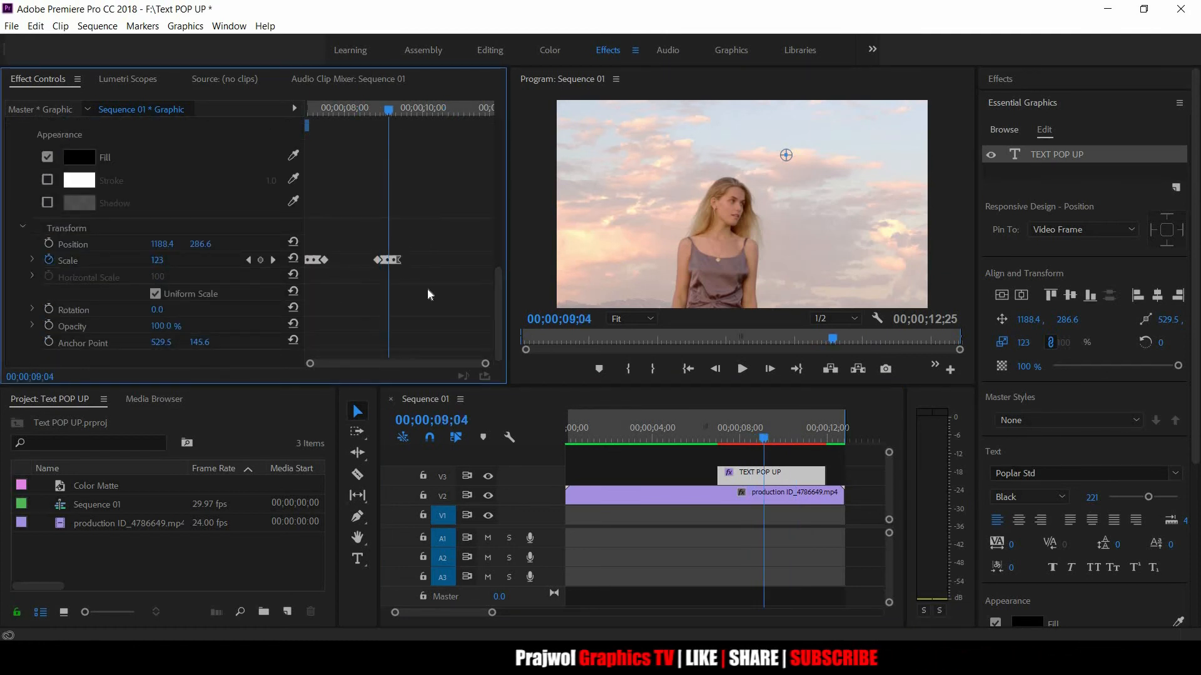
click(388, 259)
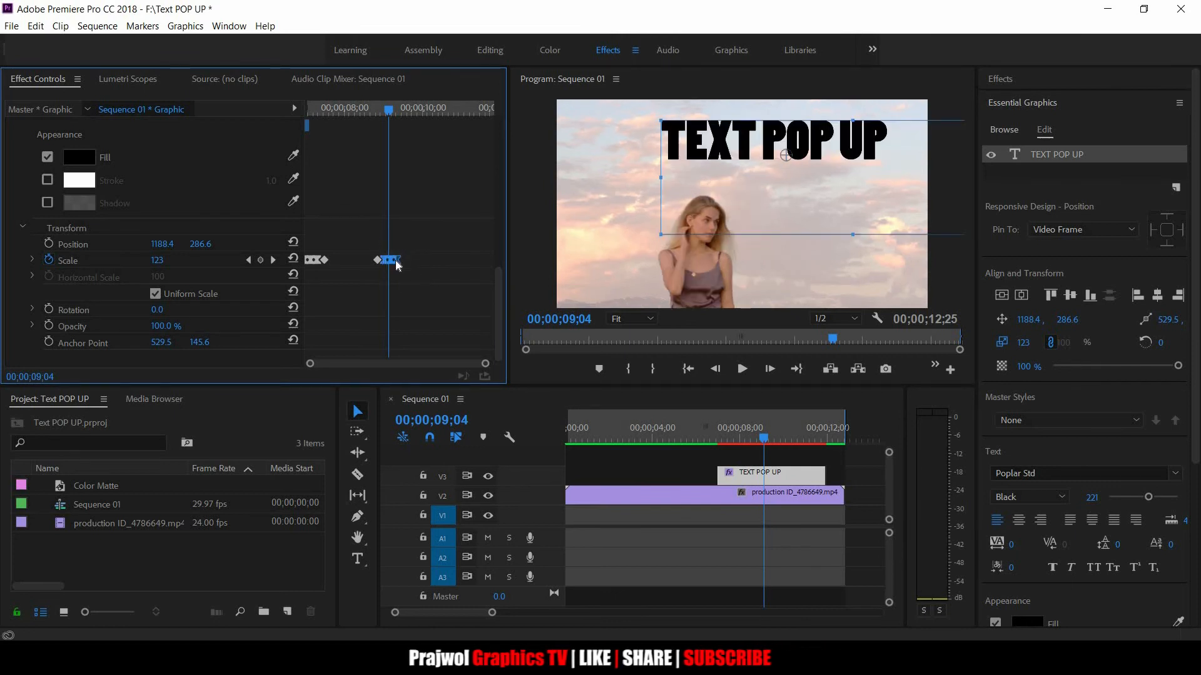
right_click(401, 267)
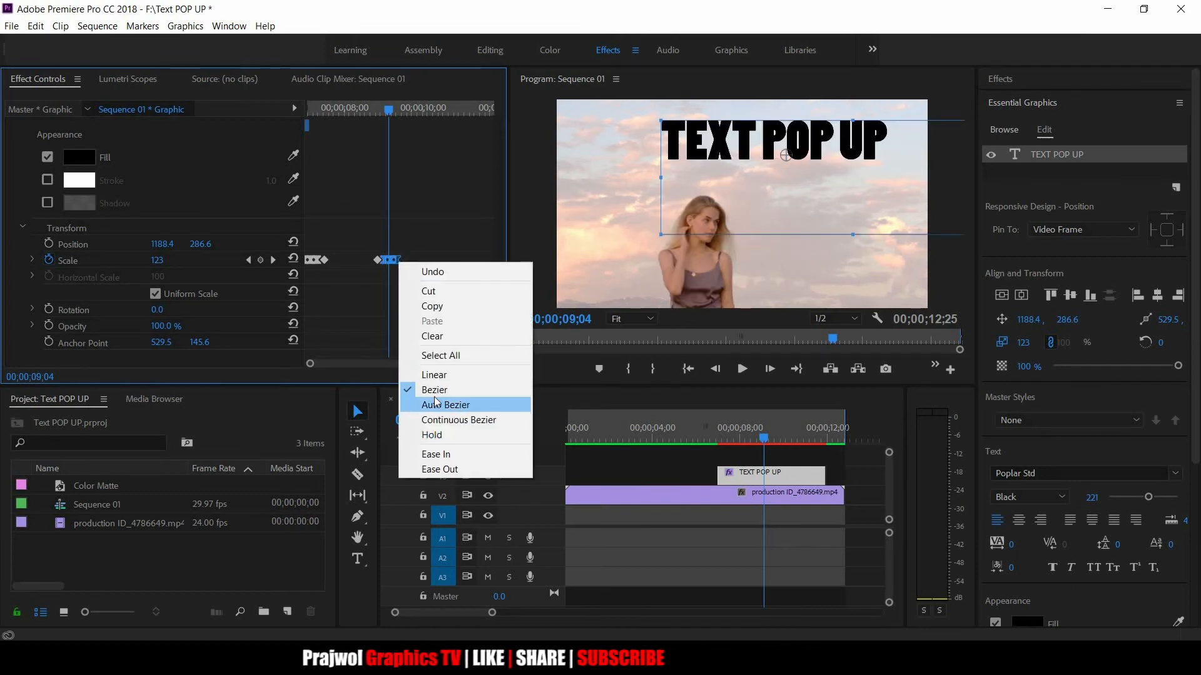
click(481, 420)
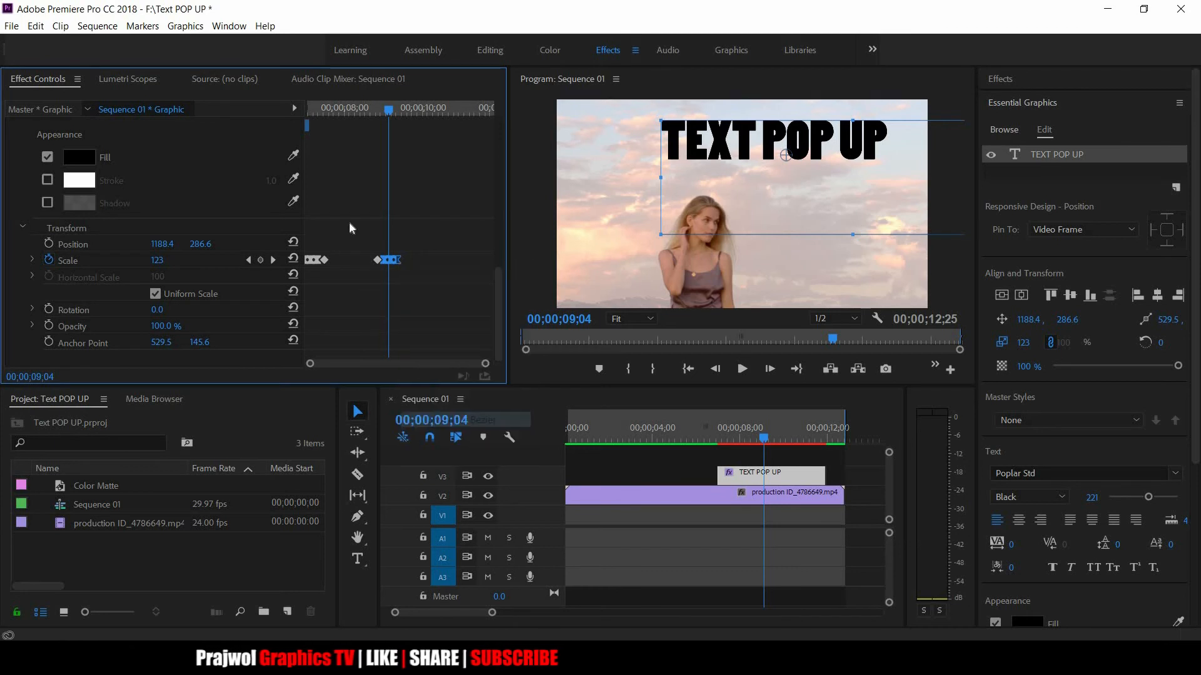
Step: Apply Continuous Bezier interpolation to the first three opening Scale keyframes of the title
drag(386, 111, 319, 134)
scroll(311, 182, up, 3)
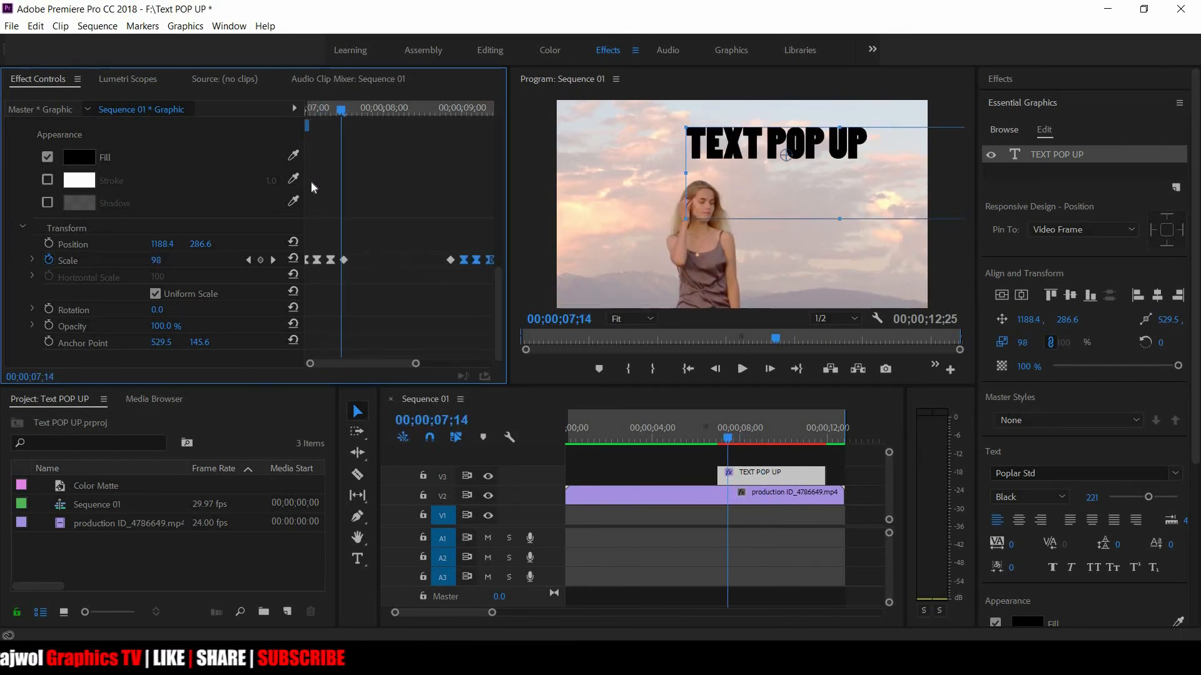
scroll(321, 206, down, 3)
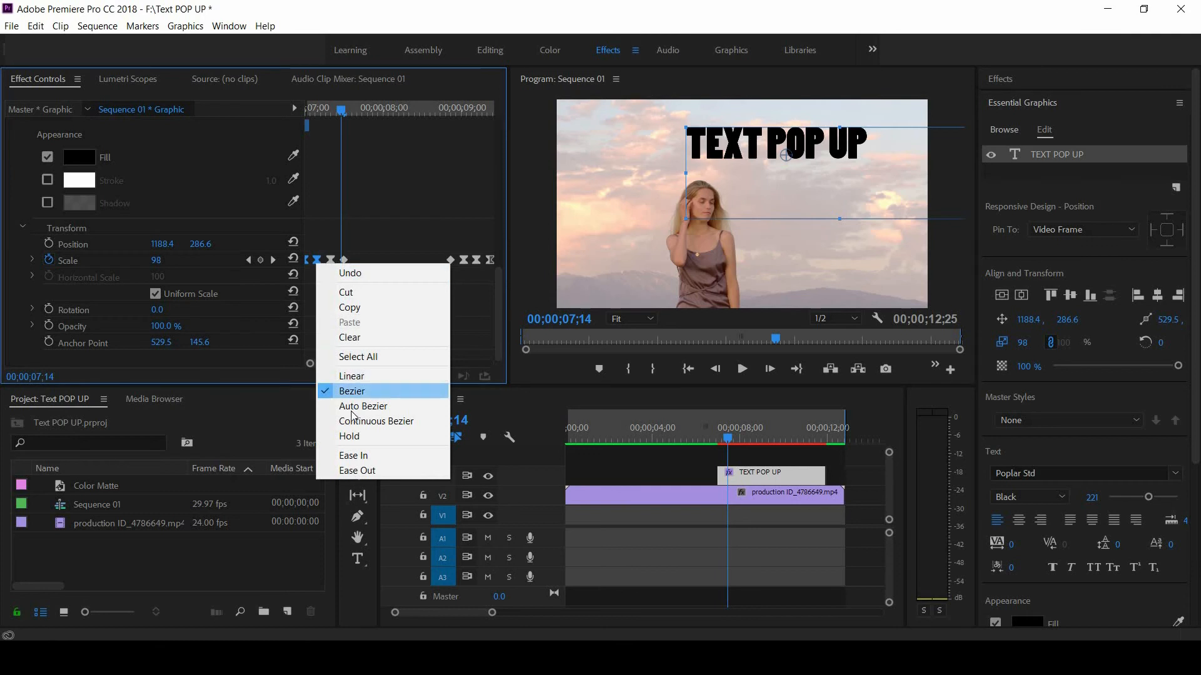
click(338, 422)
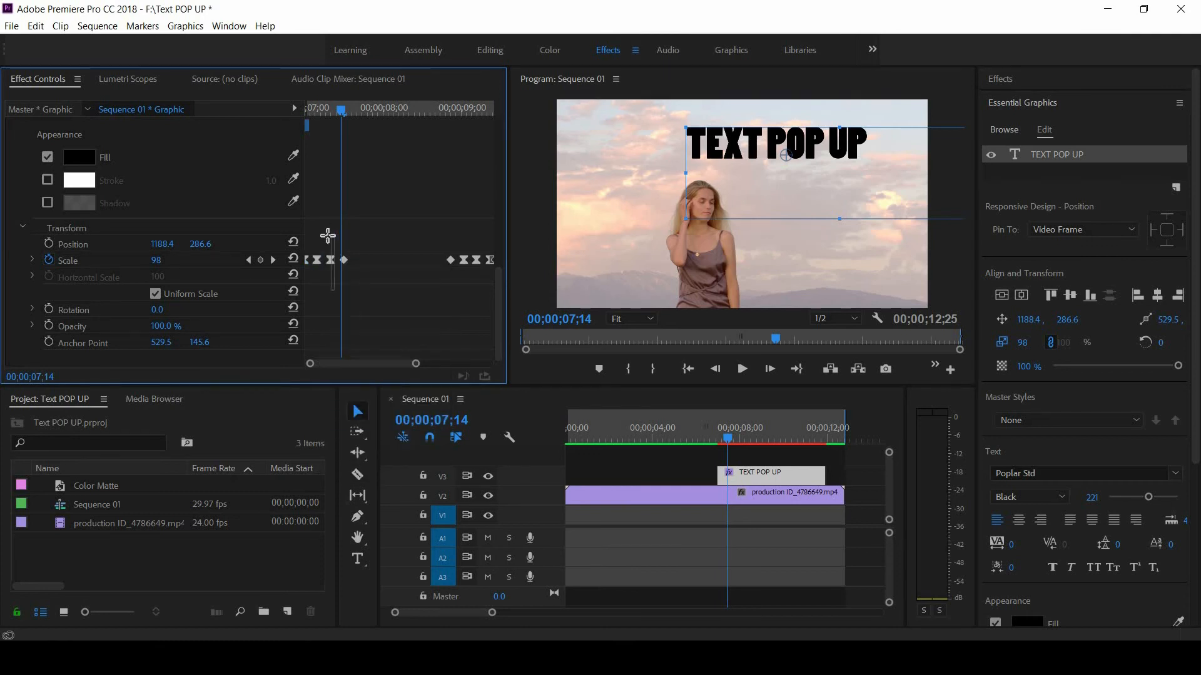
right_click(331, 267)
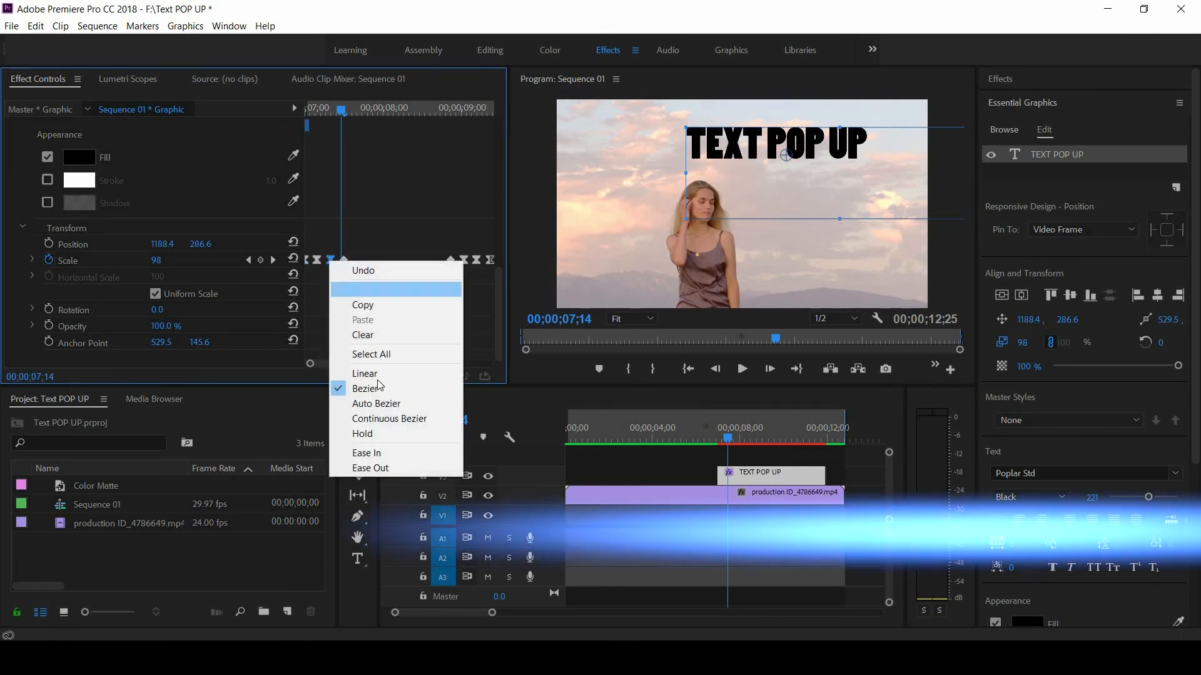
click(378, 419)
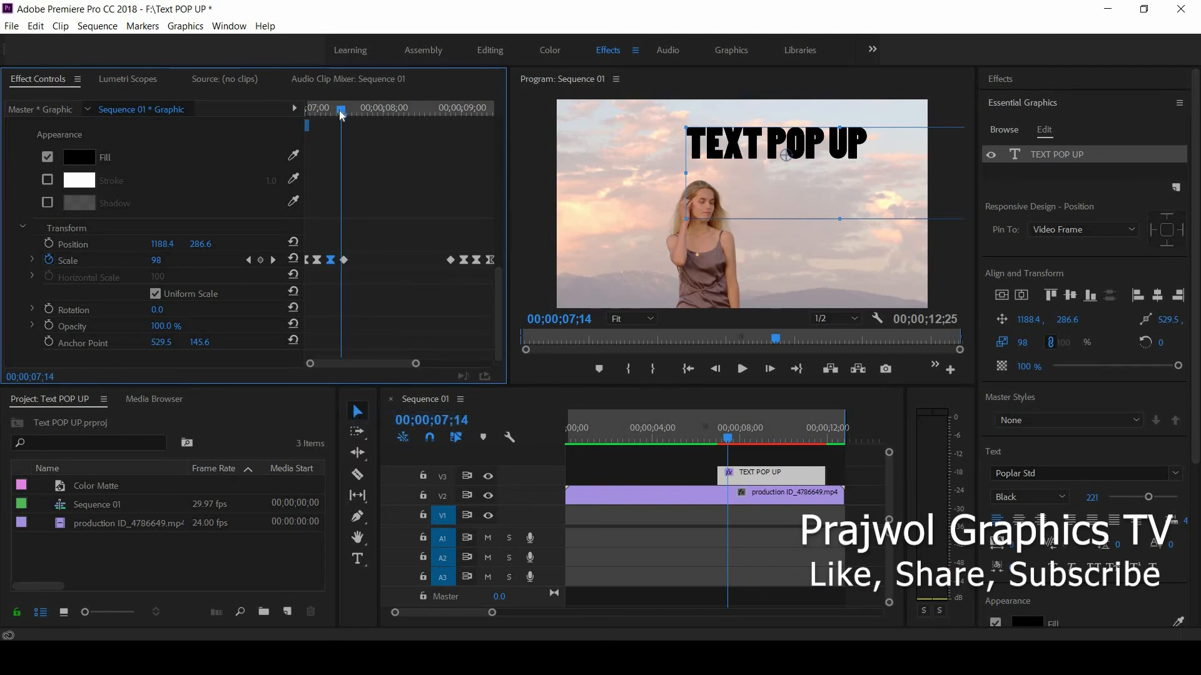
Step: Render the title section and play back the sequence to review the finished pop-up animation
drag(340, 111, 6, 137)
key(space)
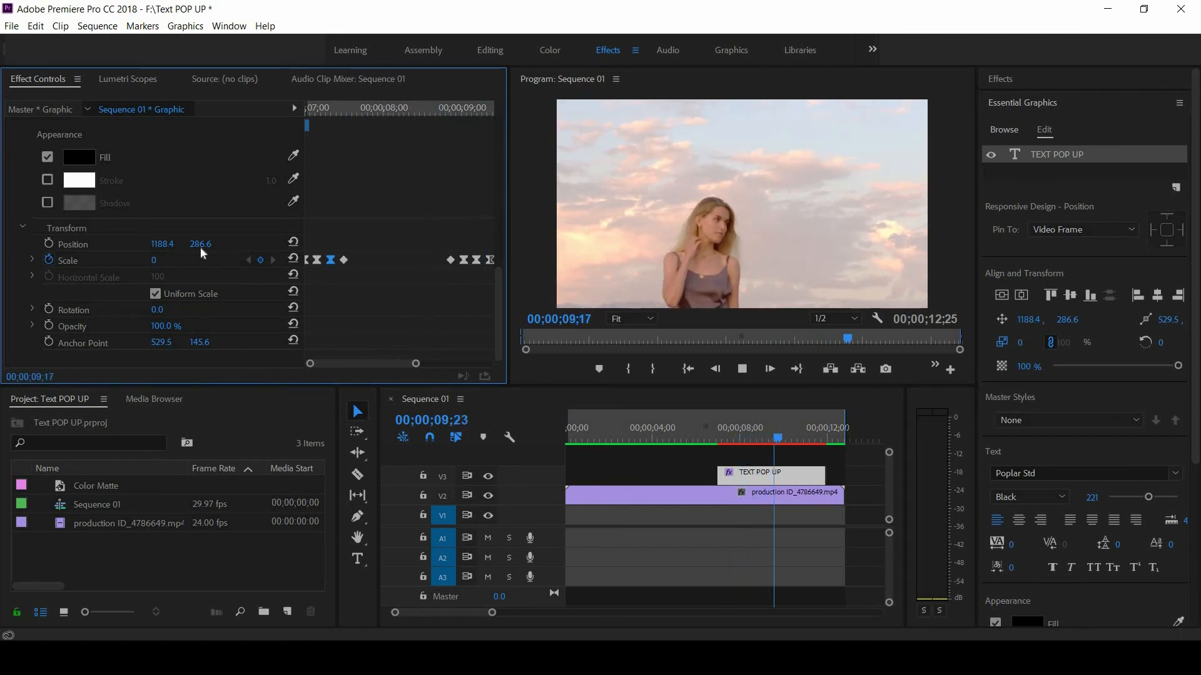
drag(701, 460, 809, 465)
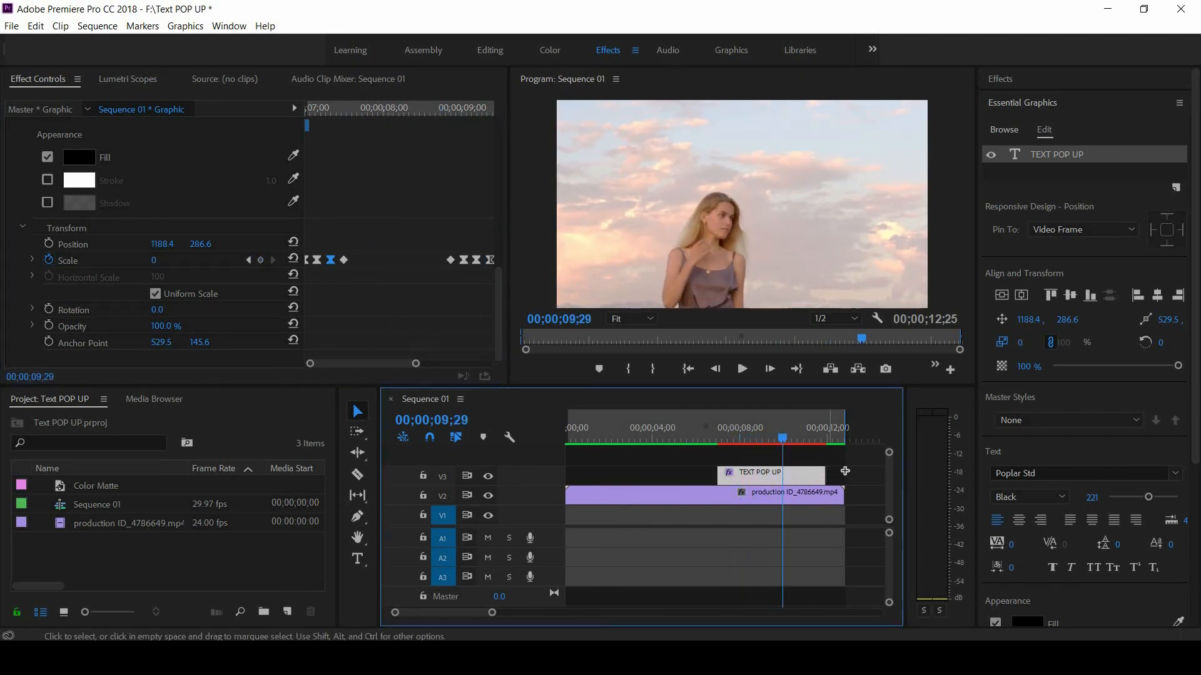
key(Home)
key(space)
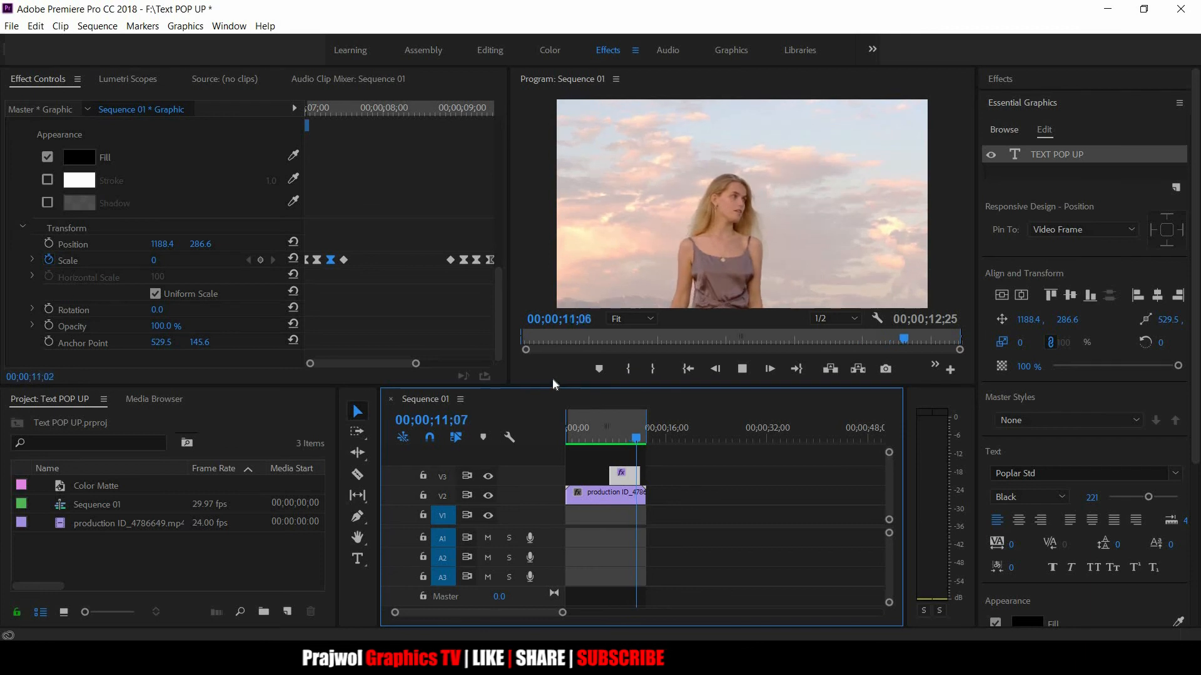
drag(632, 442, 602, 440)
key(equal)
key(equal)
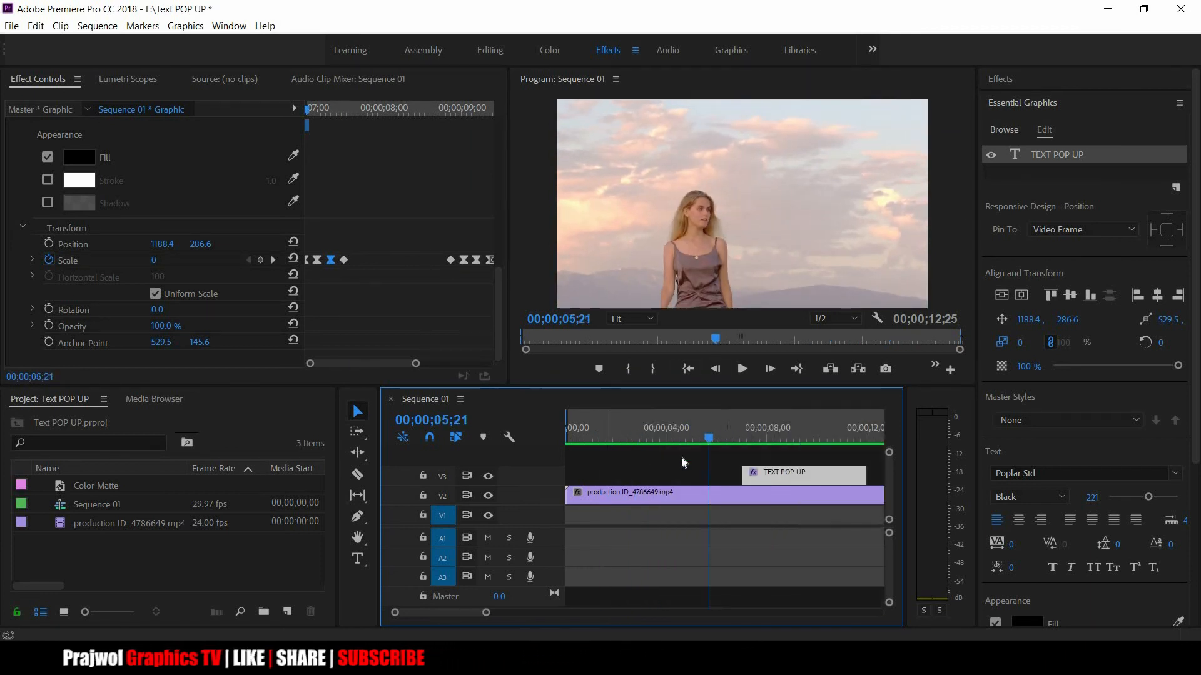
key(minus)
key(minus)
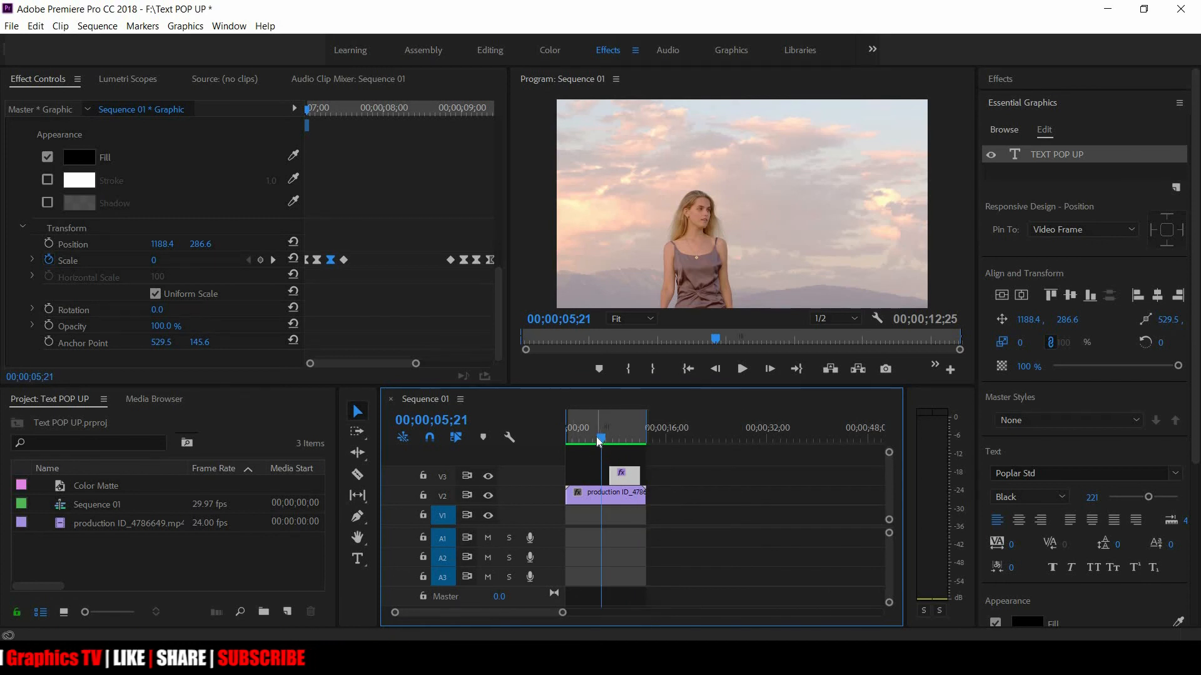
drag(600, 441, 610, 441)
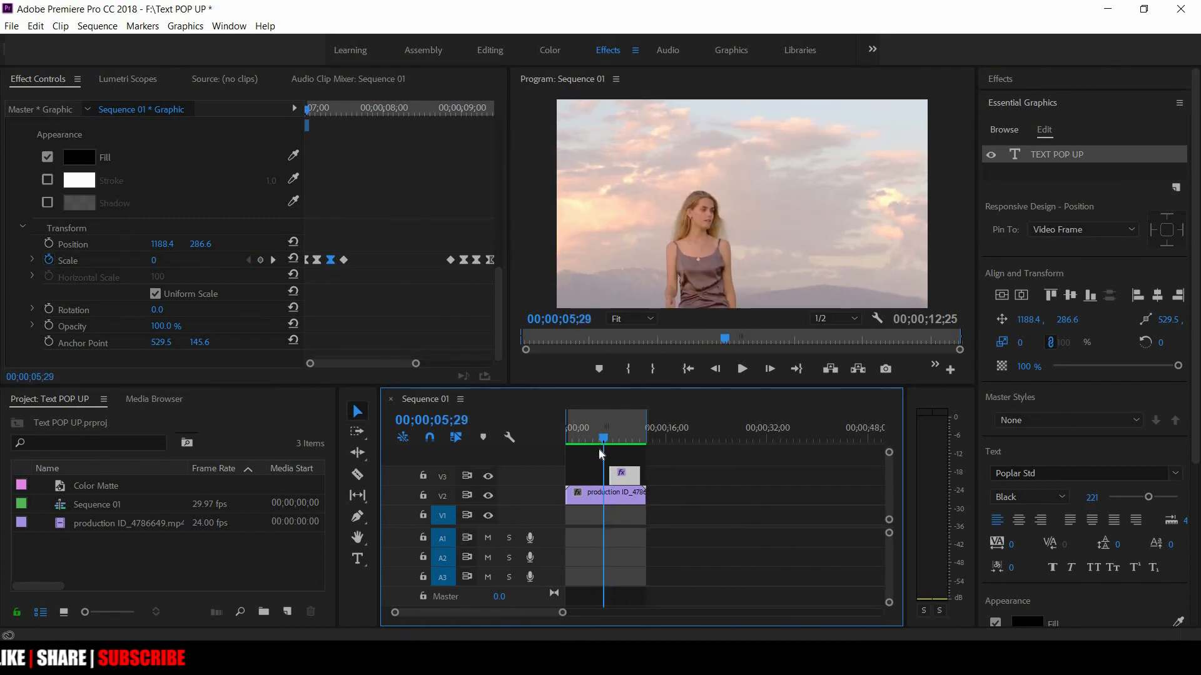
key(equal)
key(equal)
key(minus)
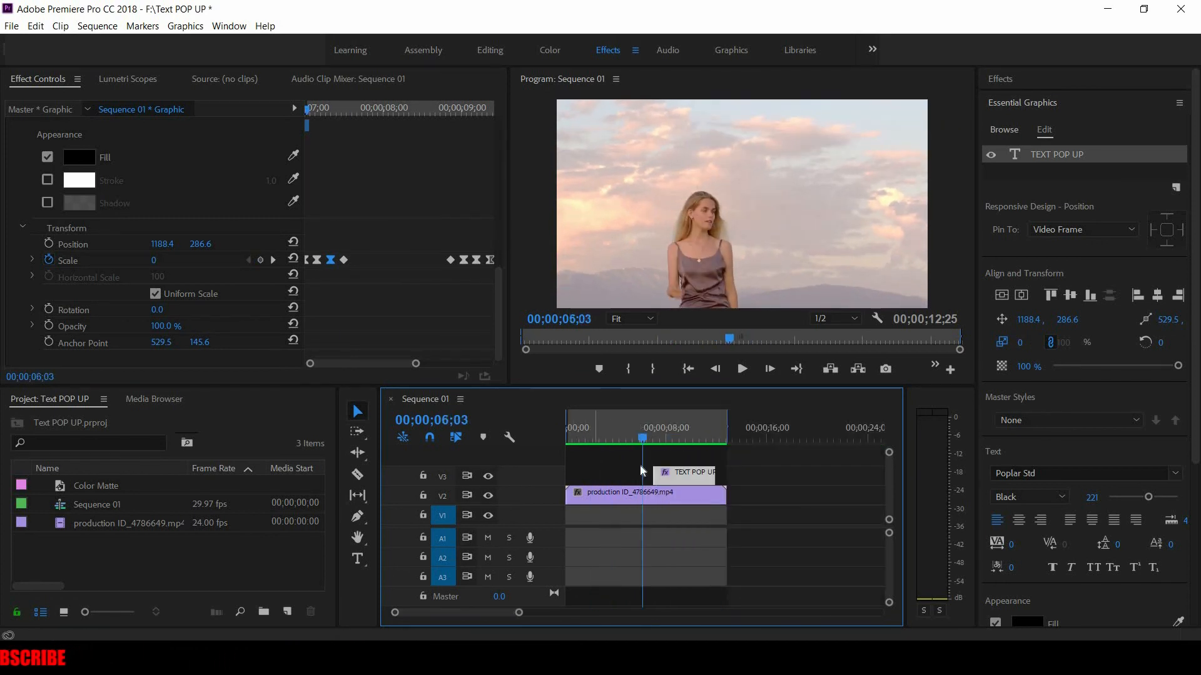
drag(644, 436, 664, 465)
click(639, 456)
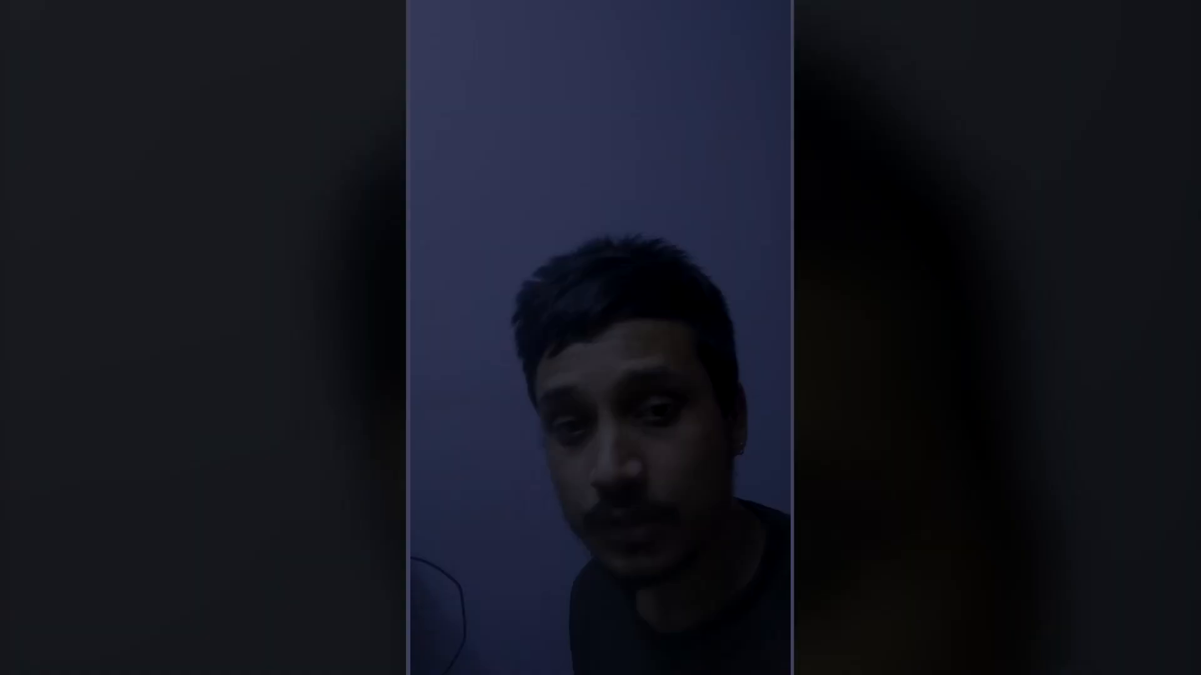